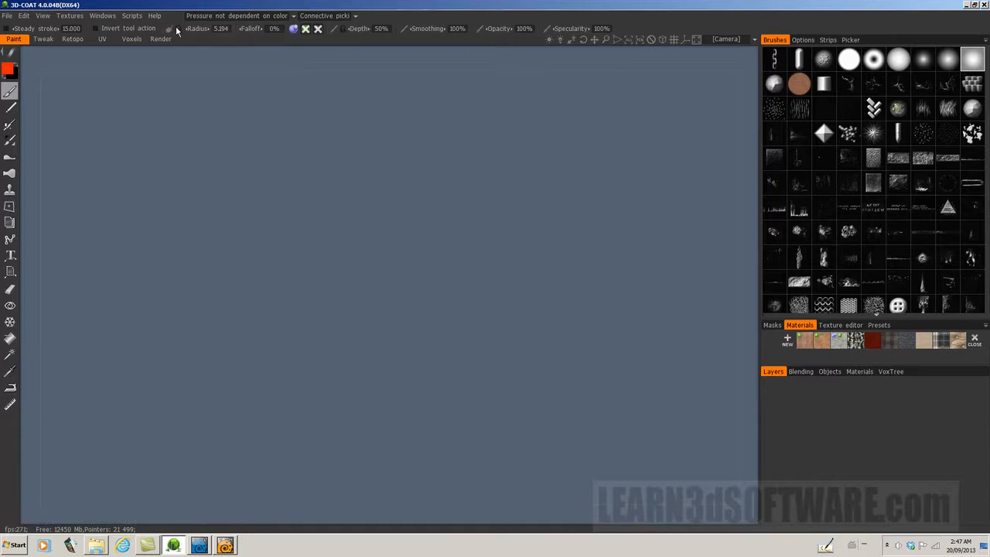
# Step: Import Elephant_Sub_D_Low_Poly.lwo as a model for microvertex painting with a carcass resolution of 18816 polygons
pyautogui.click(6, 16)
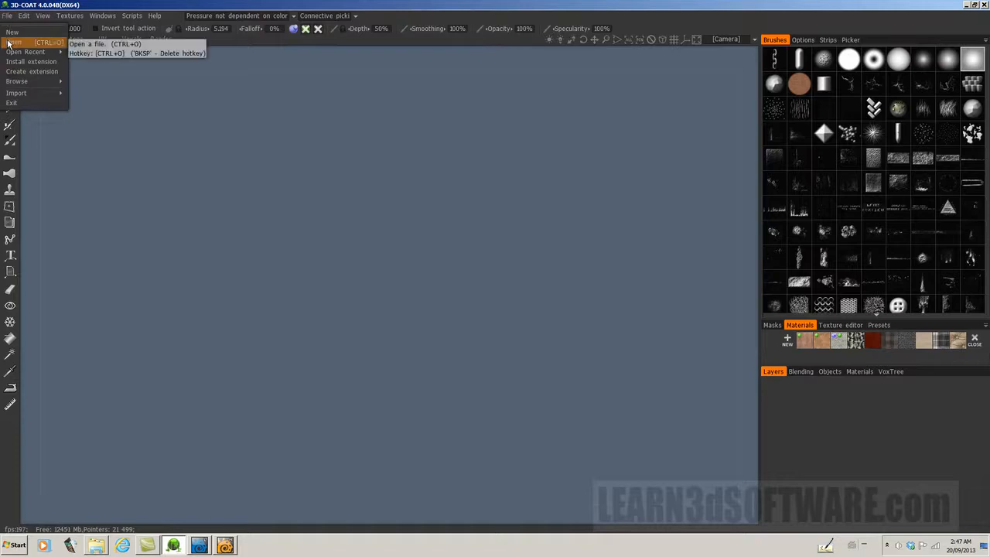
pyautogui.moveTo(15, 93)
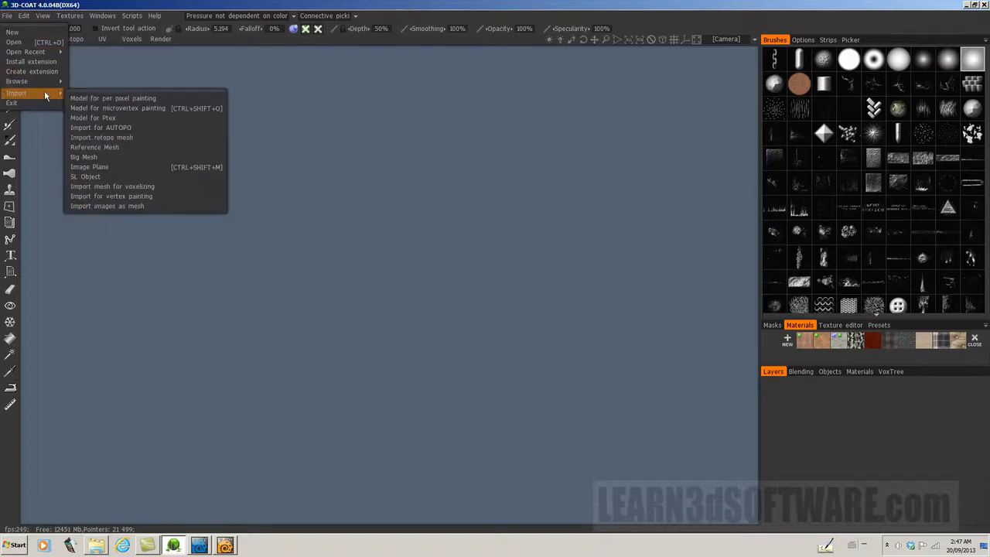
pyautogui.click(118, 108)
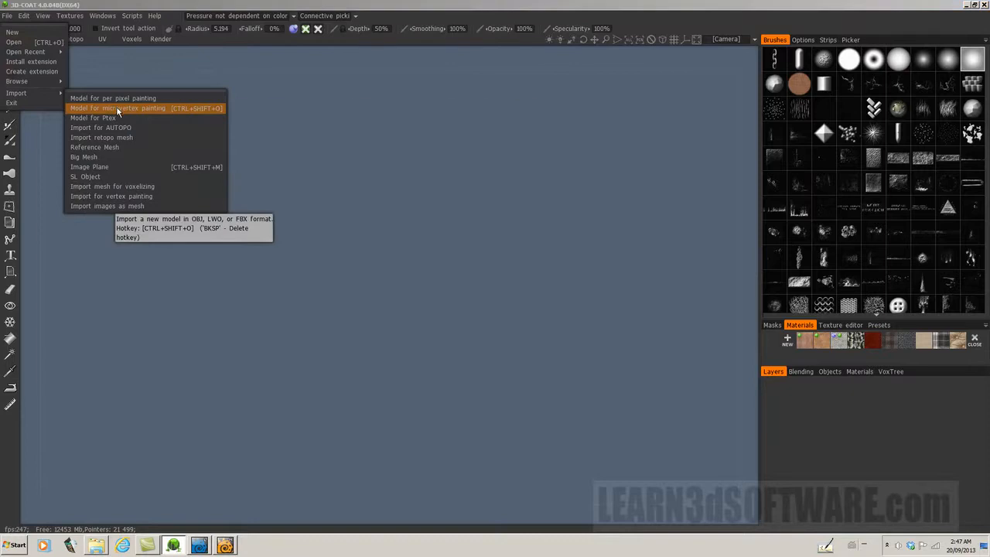
pyautogui.click(219, 204)
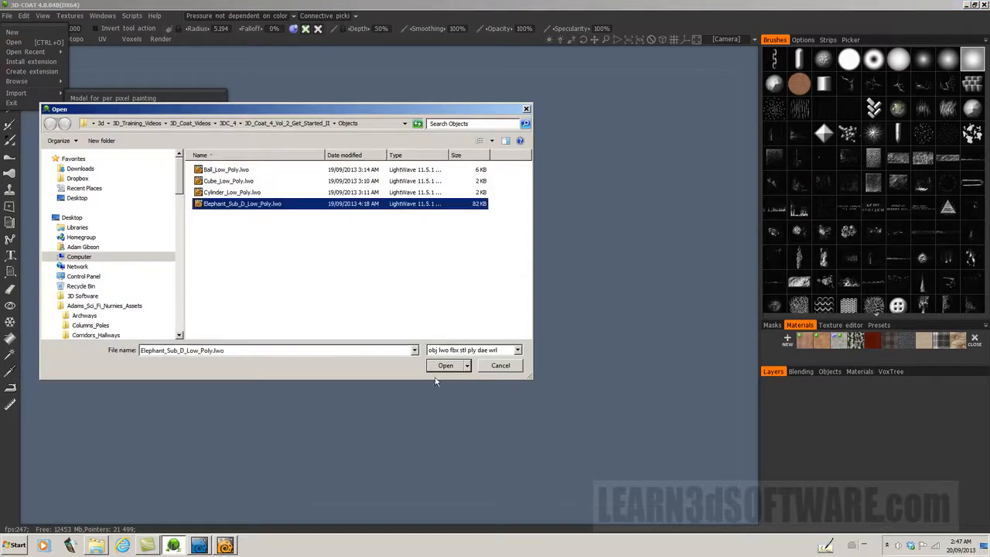
pyautogui.click(446, 367)
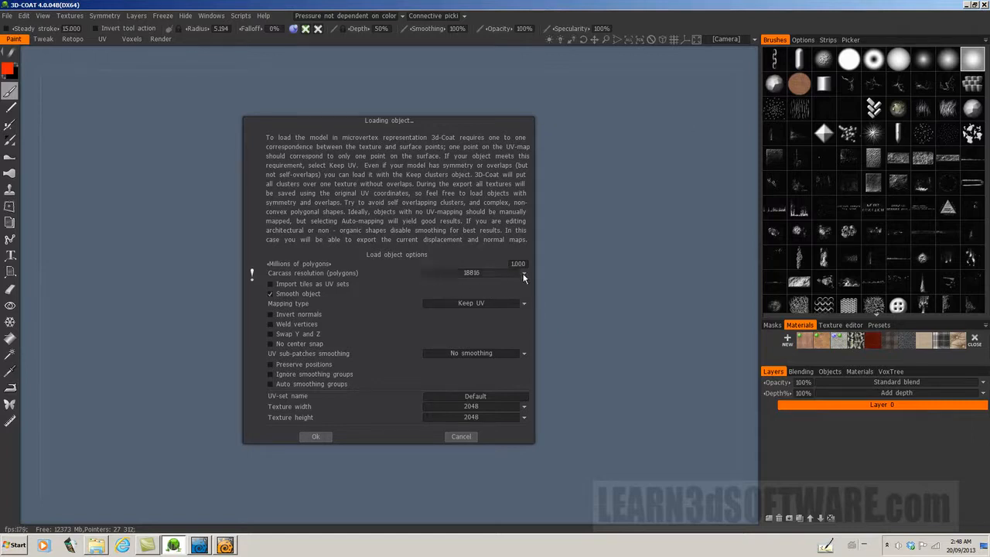
pyautogui.click(524, 276)
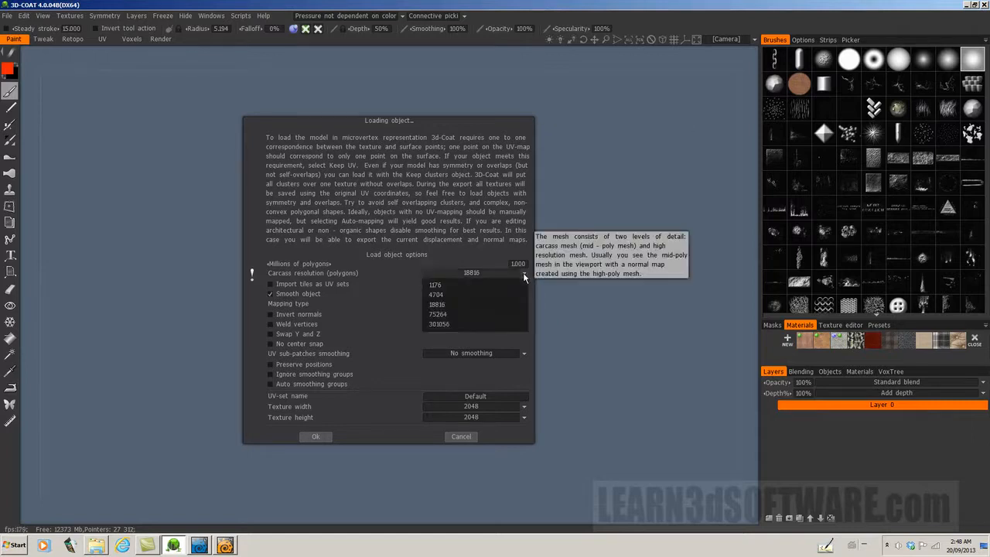
pyautogui.click(450, 306)
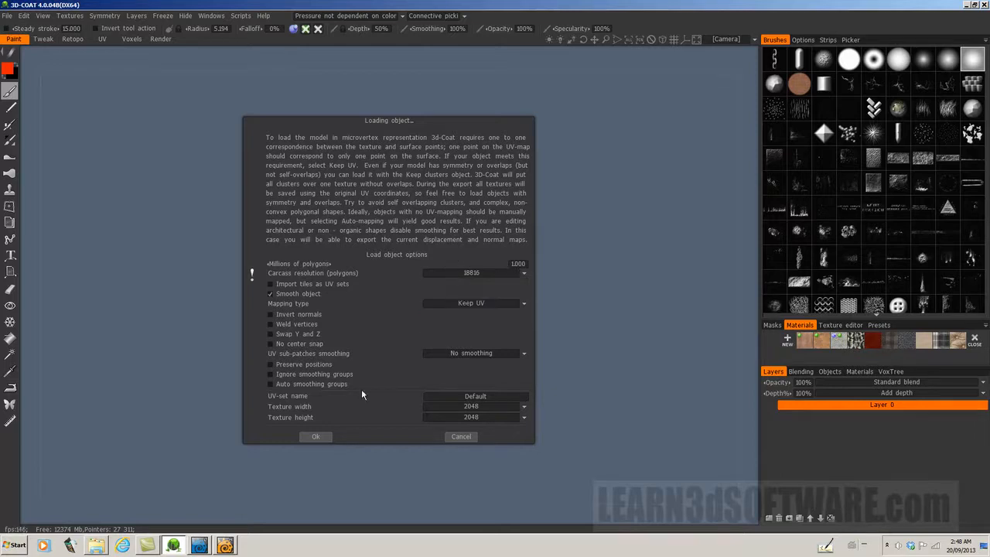
pyautogui.click(316, 437)
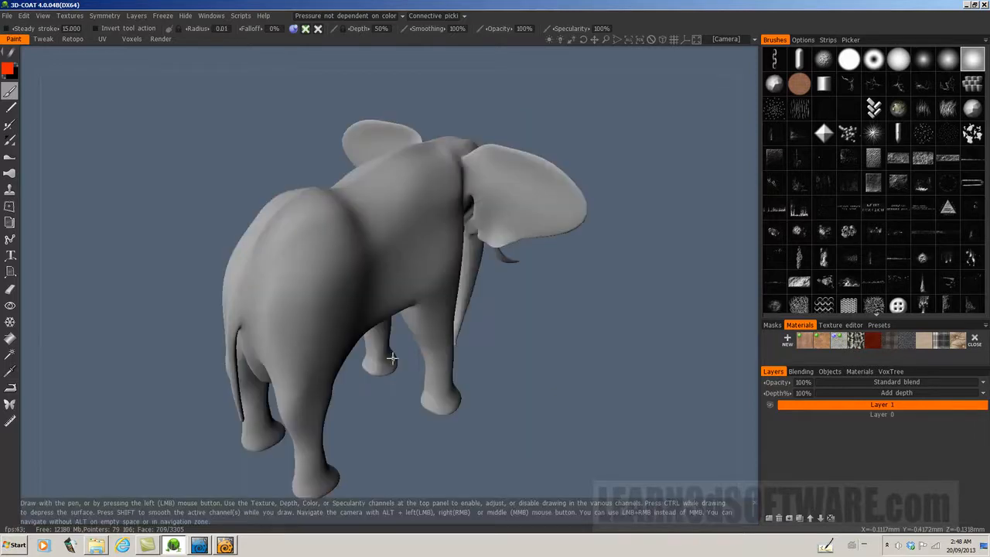
# Step: Turn on the wireframe display to show the elephant's mesh
pyautogui.moveTo(580, 39); pyautogui.dragTo(607, 41)
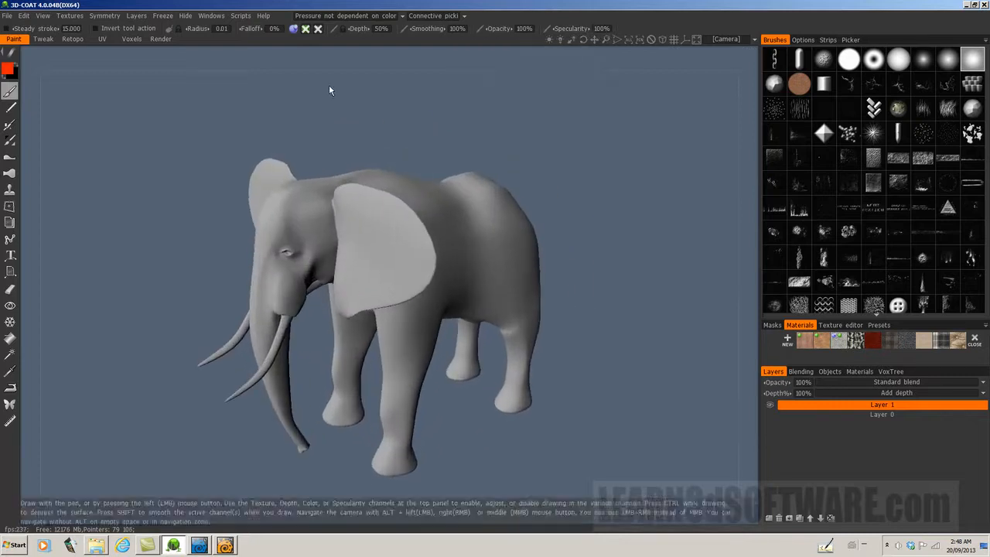
pyautogui.click(42, 15)
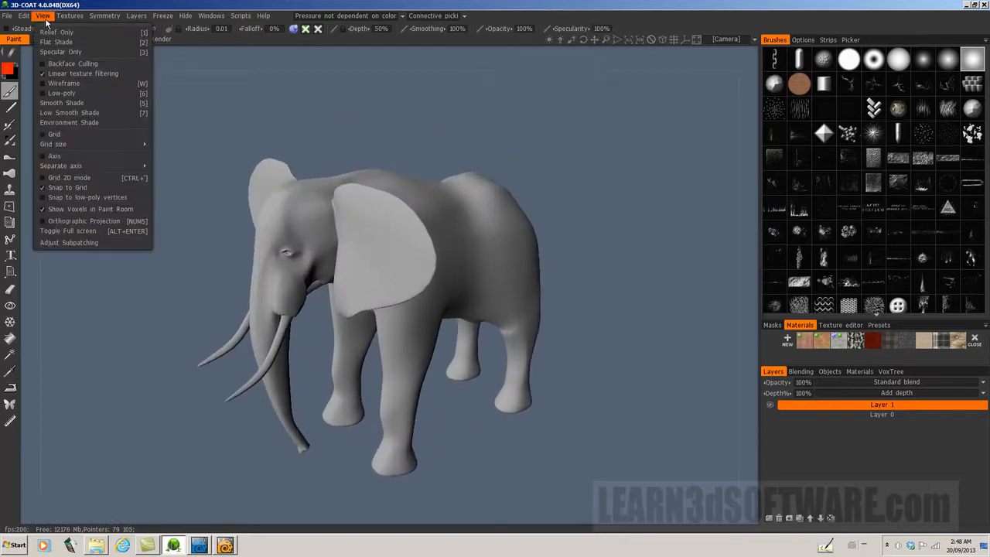
pyautogui.click(43, 85)
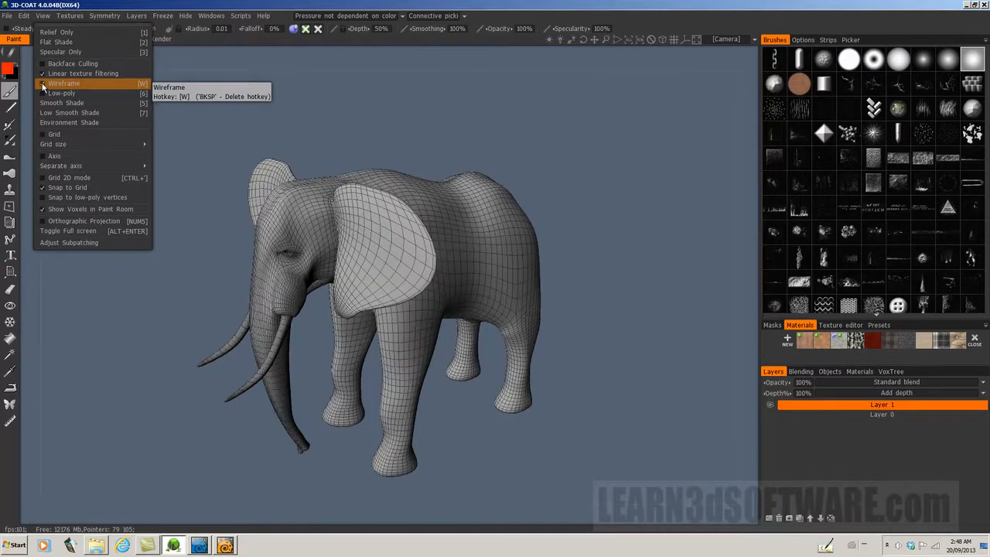
pyautogui.moveTo(607, 39); pyautogui.dragTo(584, 41)
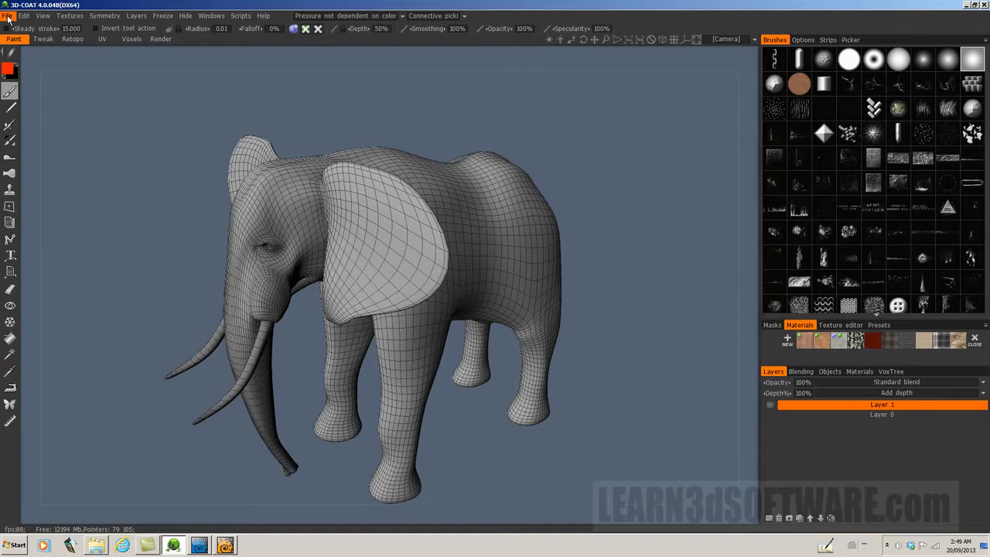
pyautogui.moveTo(586, 41); pyautogui.dragTo(585, 40)
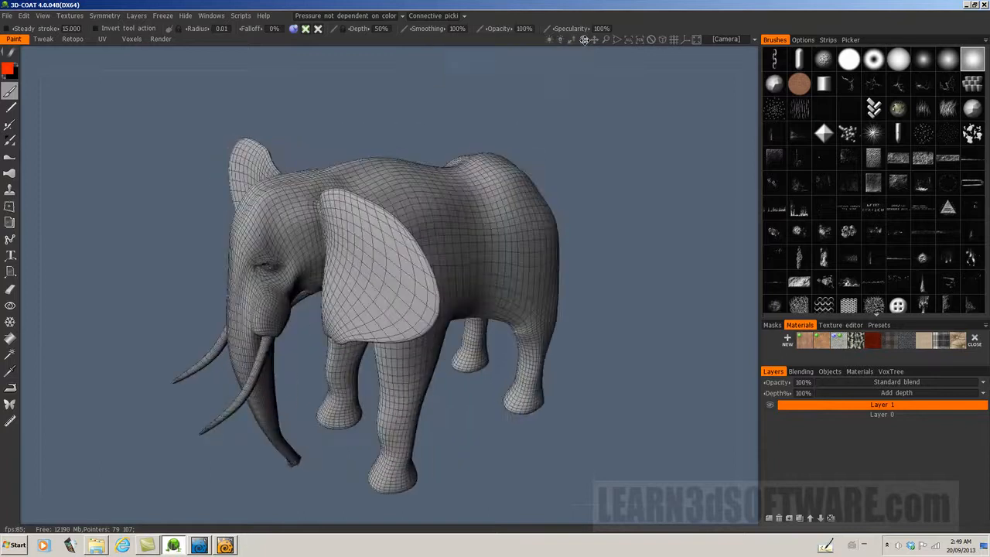
# Step: Start a new empty scene and dismiss the start-up options without choosing a workflow
pyautogui.click(8, 17)
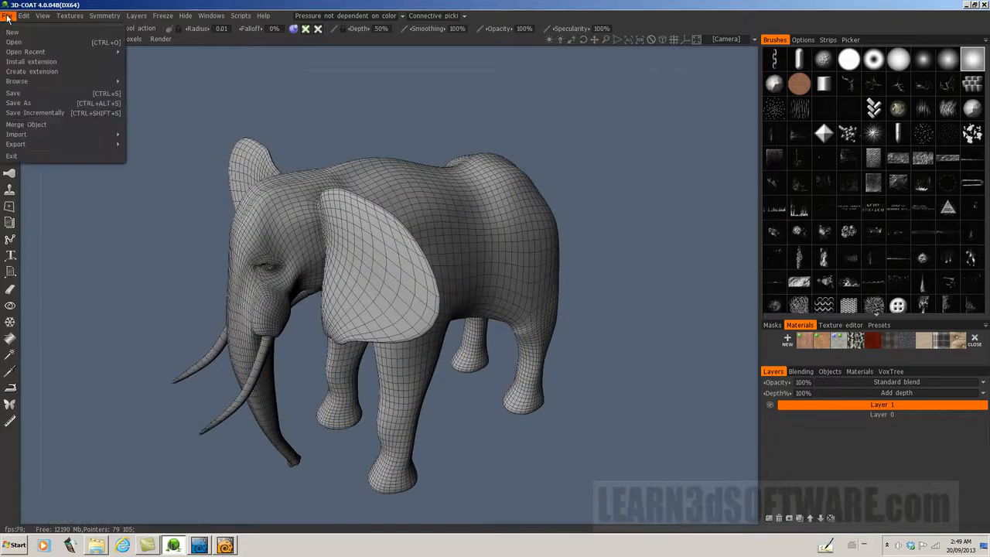
pyautogui.moveTo(21, 82)
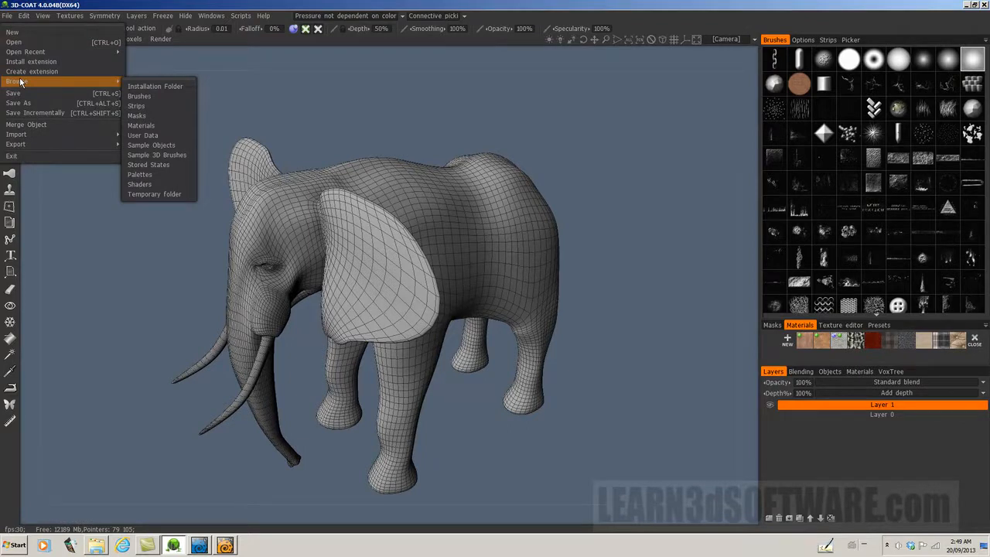
pyautogui.click(14, 32)
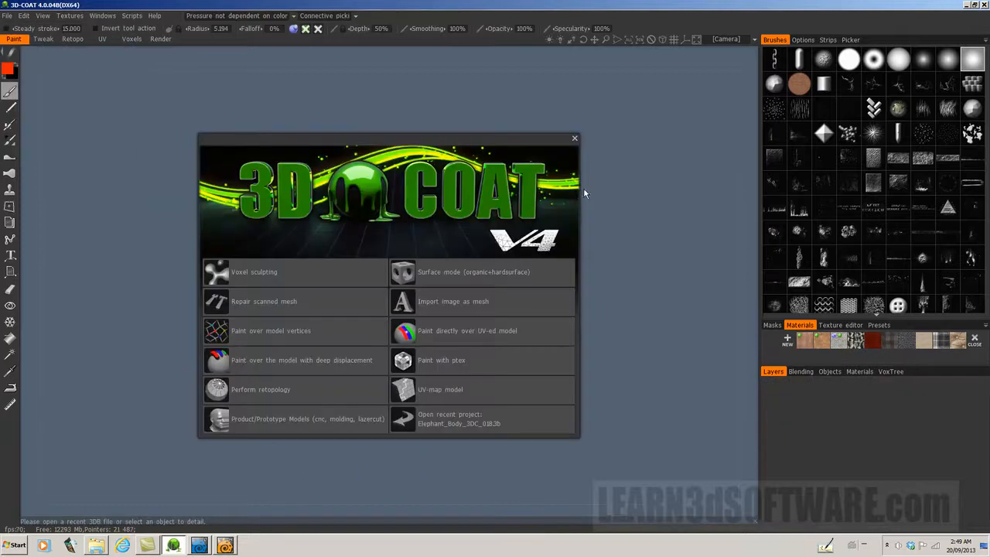
pyautogui.click(575, 140)
# Step: Import Elephant_Sub_D_Low_Poly.lwo for microvertex painting with the carcass resolution set to 75264 polygons
pyautogui.click(7, 16)
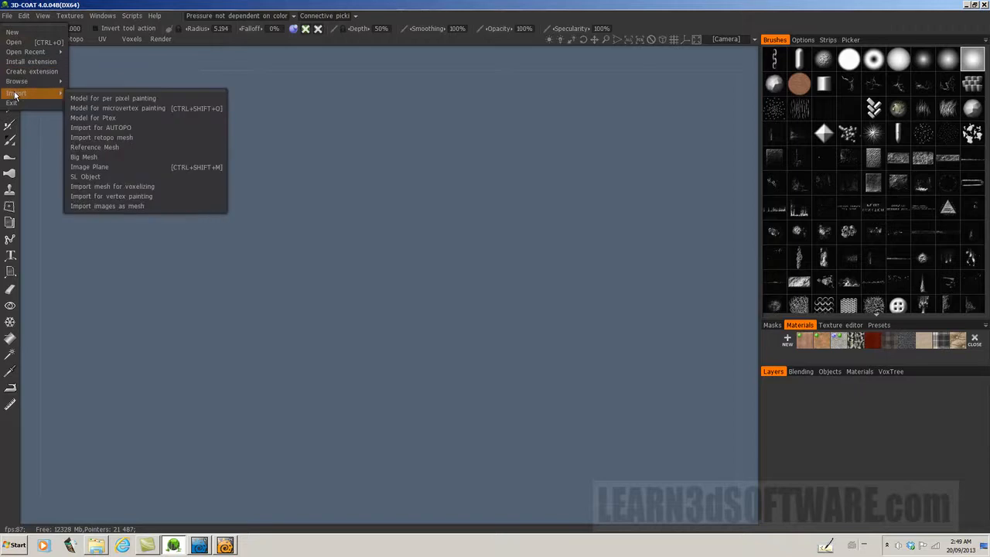
pyautogui.click(116, 108)
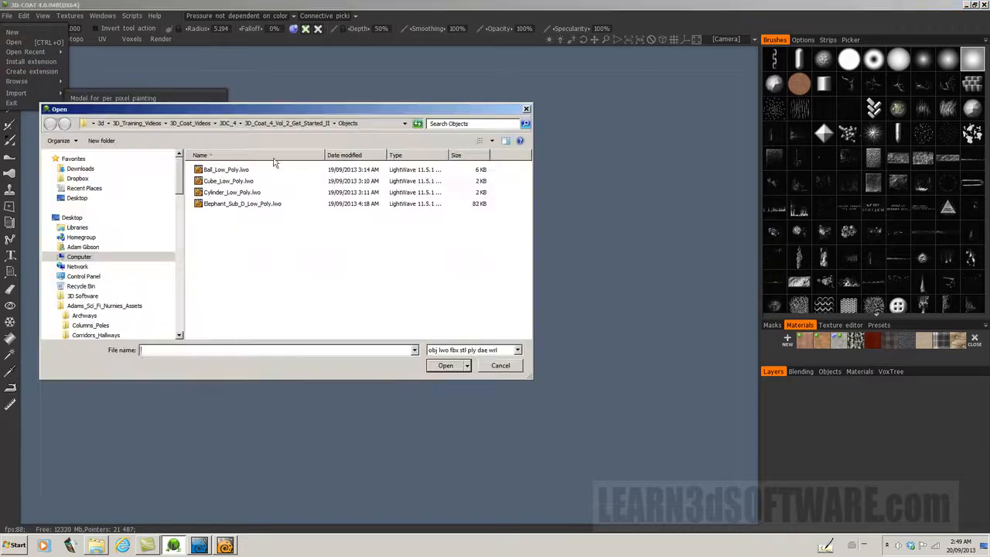
pyautogui.click(250, 205)
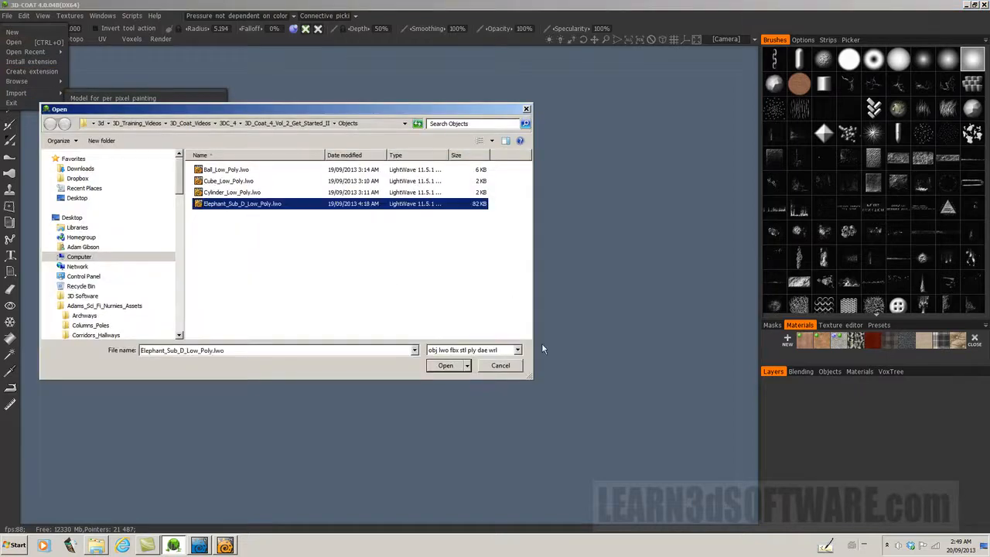
pyautogui.click(456, 365)
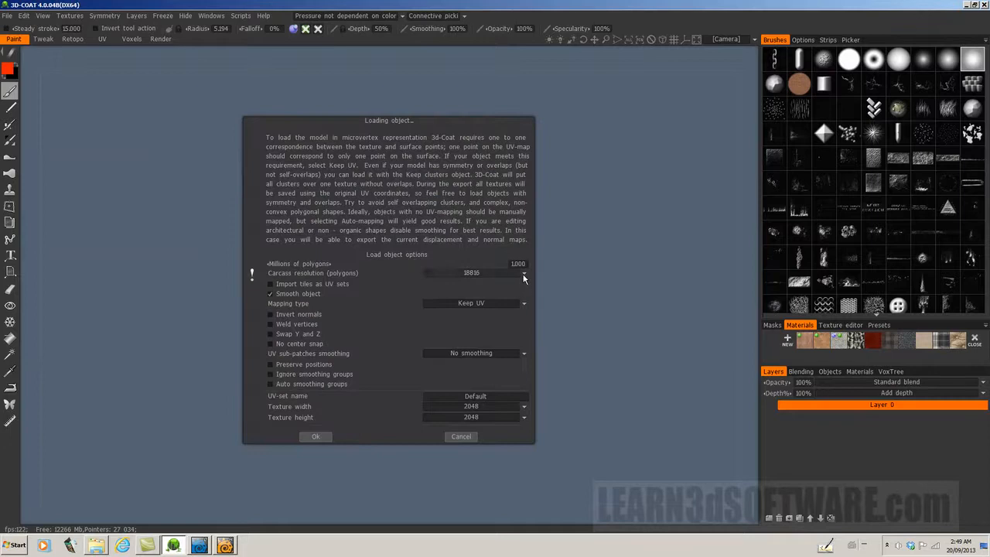
pyautogui.click(475, 273)
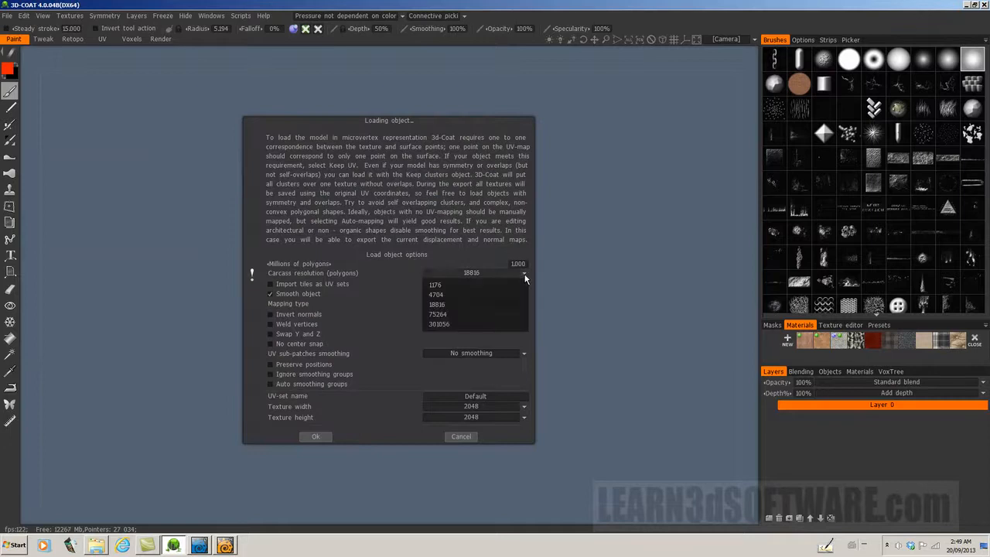
pyautogui.click(447, 315)
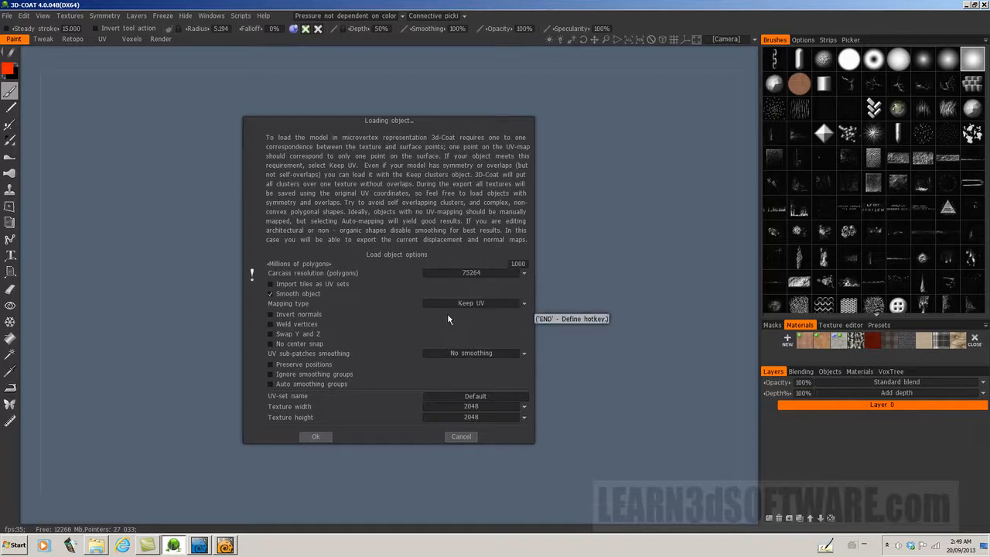
pyautogui.click(325, 439)
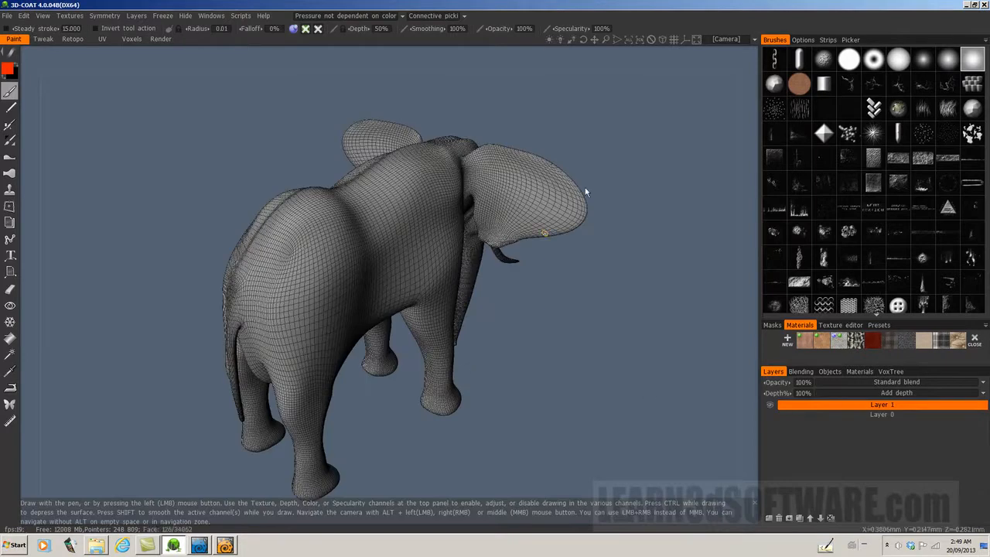
# Step: Enlarge the brush radius to about 0.018 for working on the elephant's head and back
pyautogui.moveTo(590, 147); pyautogui.dragTo(852, 124)
pyautogui.moveTo(360, 229); pyautogui.dragTo(387, 249)
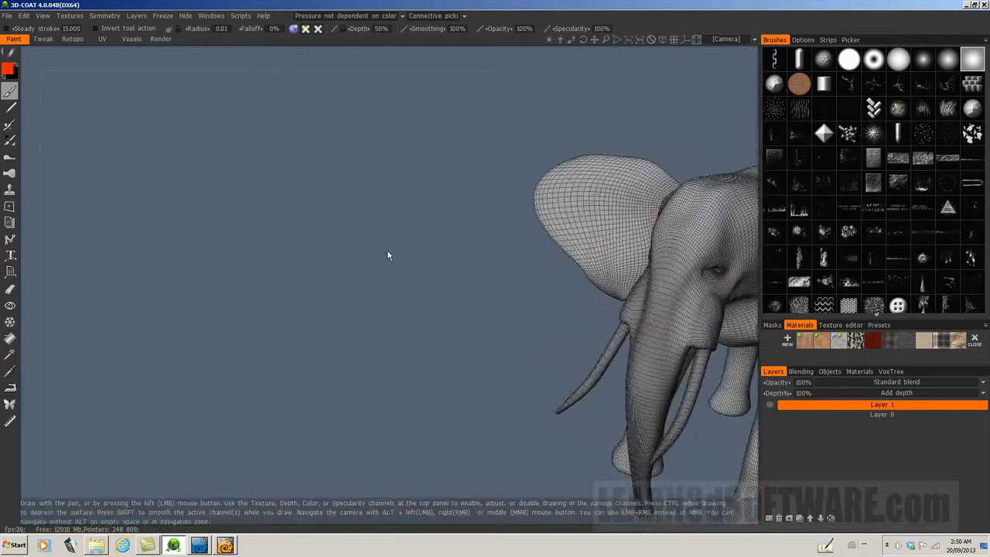
pyautogui.moveTo(594, 41)
pyautogui.mouseDown()
pyautogui.moveTo(578, 42)
pyautogui.moveTo(655, 40)
pyautogui.moveTo(594, 40)
pyautogui.mouseUp()
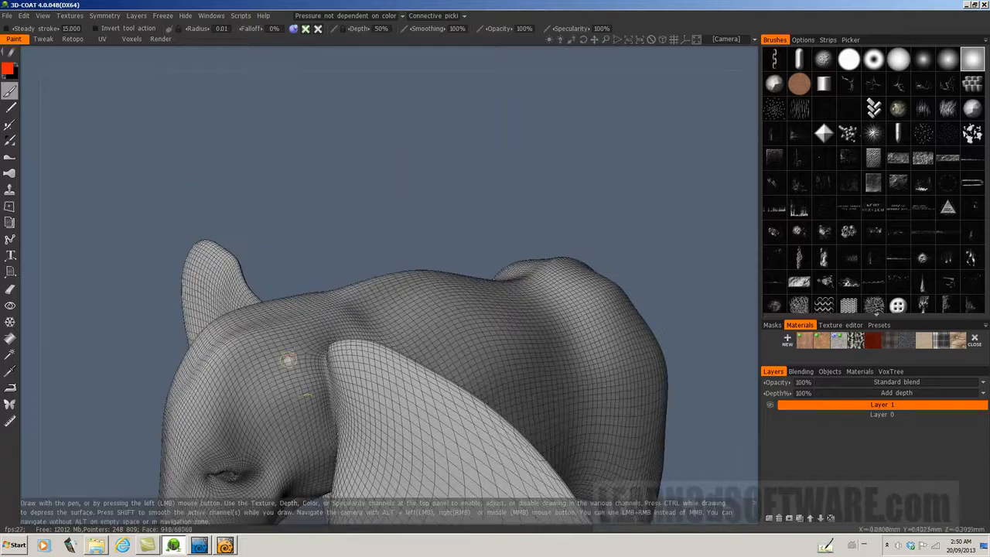
pyautogui.scroll(9, 313, 305)
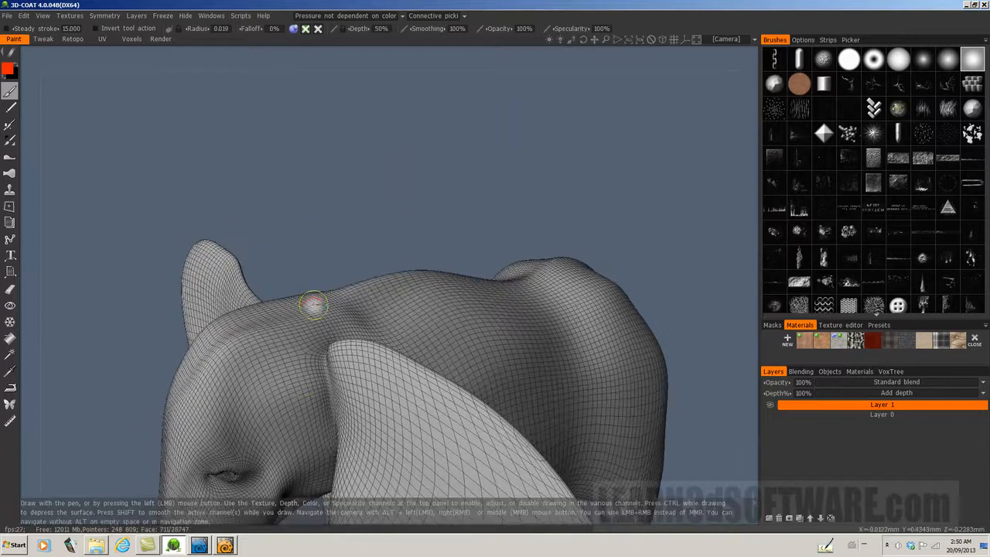
pyautogui.scroll(-4, 313, 305)
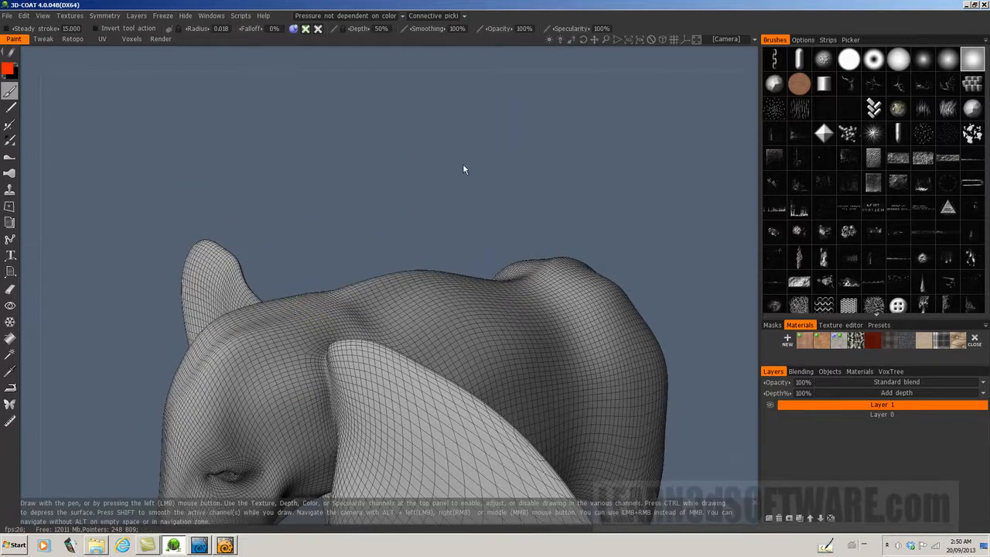
# Step: Enable symmetry across the X axis and hide the symmetry plane
pyautogui.click(104, 16)
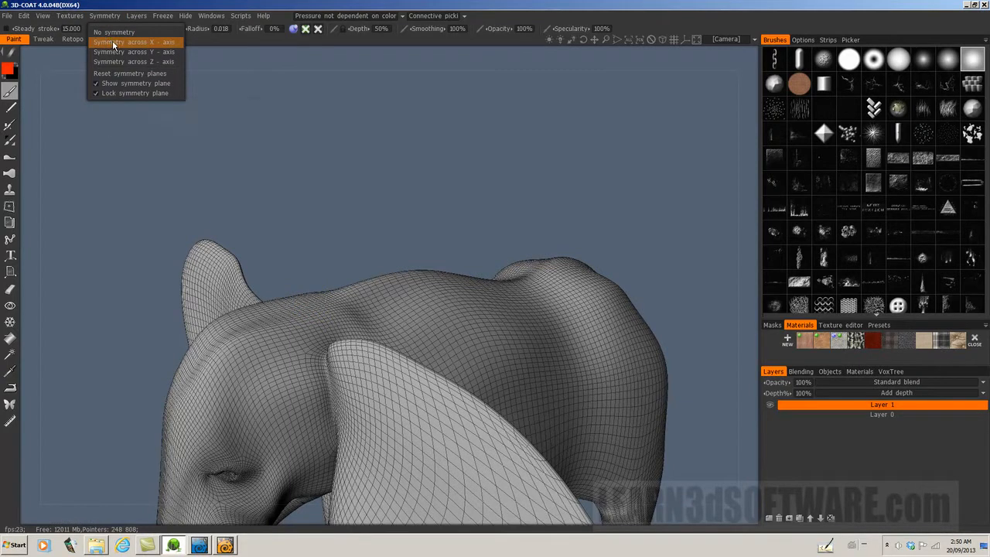
pyautogui.click(110, 43)
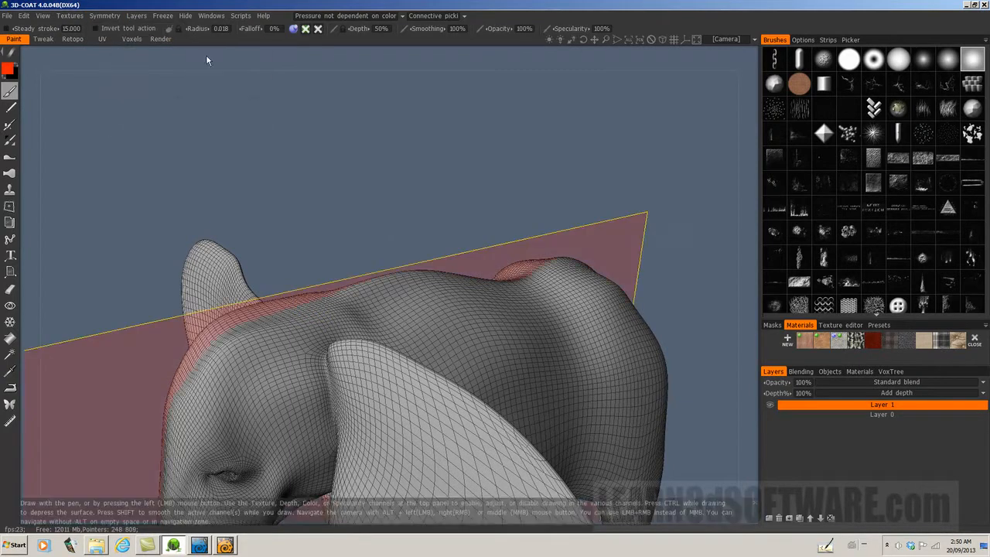
pyautogui.click(102, 17)
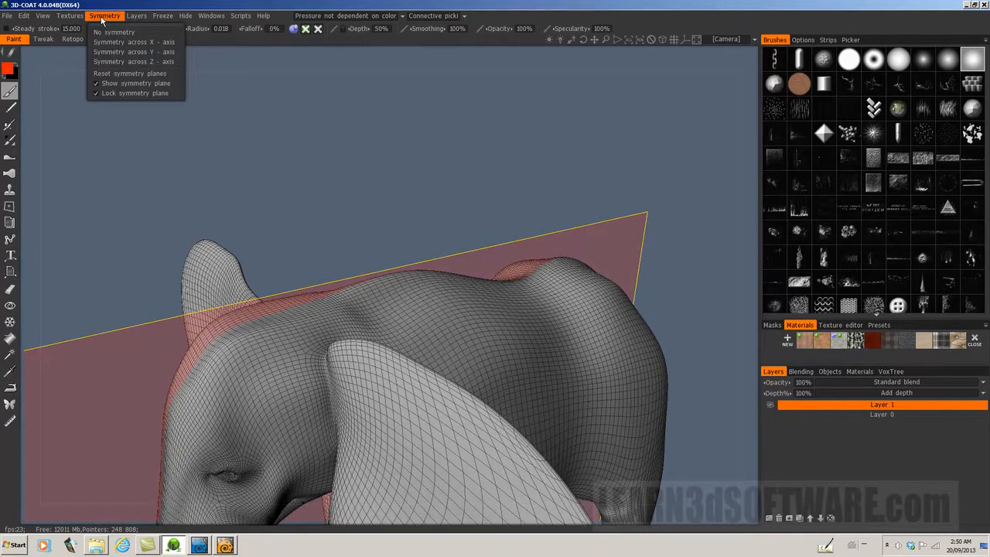
pyautogui.click(96, 85)
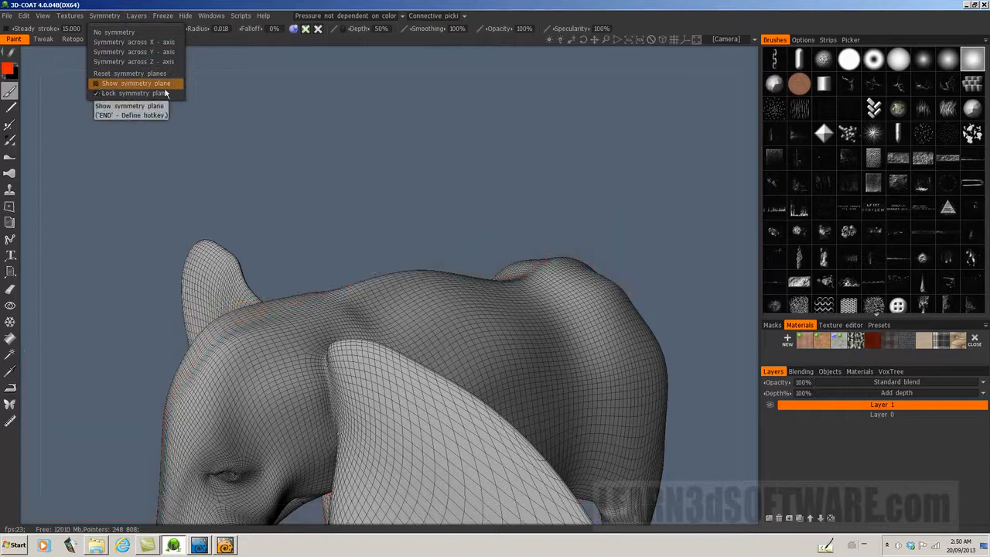
# Step: Sculpt mirrored raised bumps on the elephant's head and in a row along its back with the depth brush
pyautogui.moveTo(584, 42); pyautogui.dragTo(597, 42)
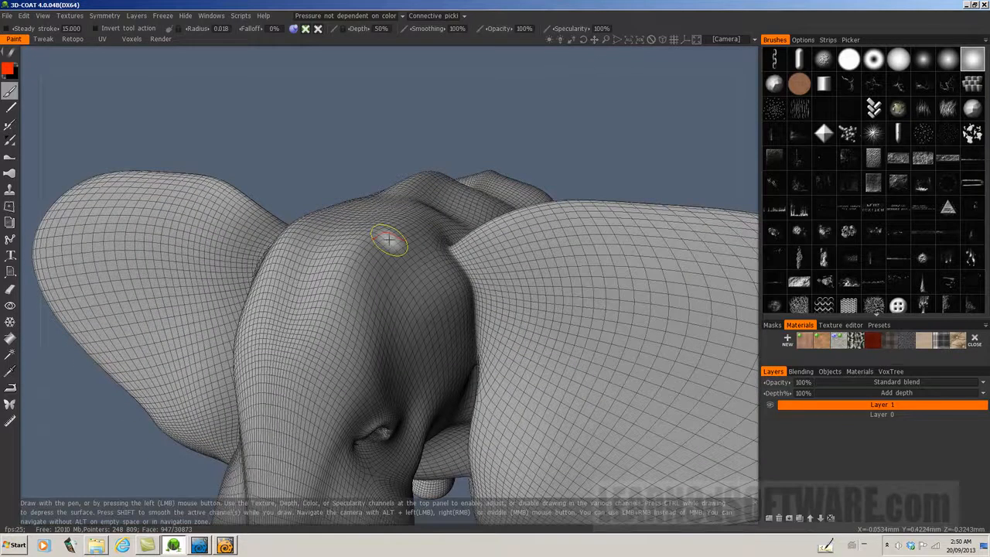
pyautogui.moveTo(389, 241); pyautogui.dragTo(405, 237)
pyautogui.moveTo(540, 162)
pyautogui.mouseDown()
pyautogui.moveTo(550, 157)
pyautogui.moveTo(539, 164)
pyautogui.mouseUp()
pyautogui.moveTo(258, 306); pyautogui.dragTo(263, 309)
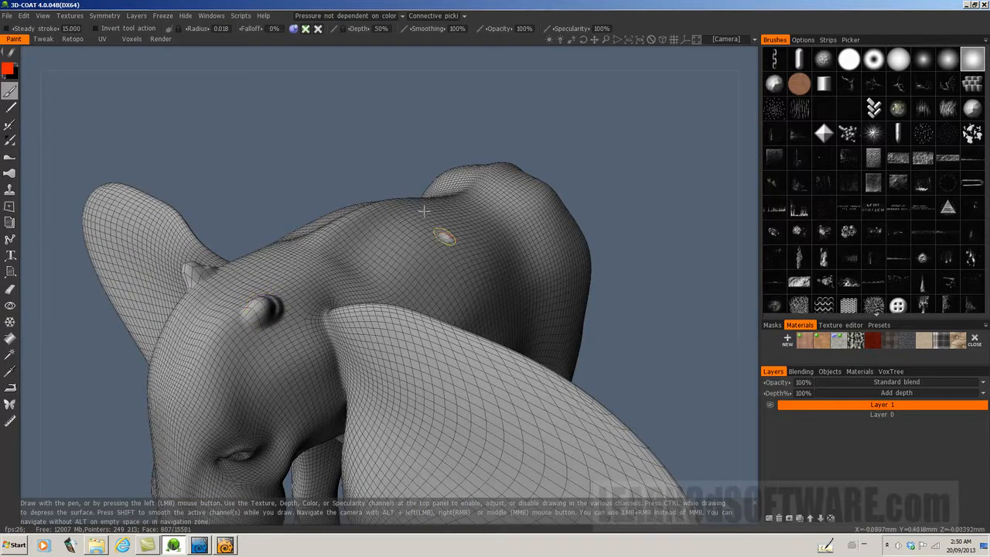
pyautogui.moveTo(345, 266); pyautogui.dragTo(413, 220)
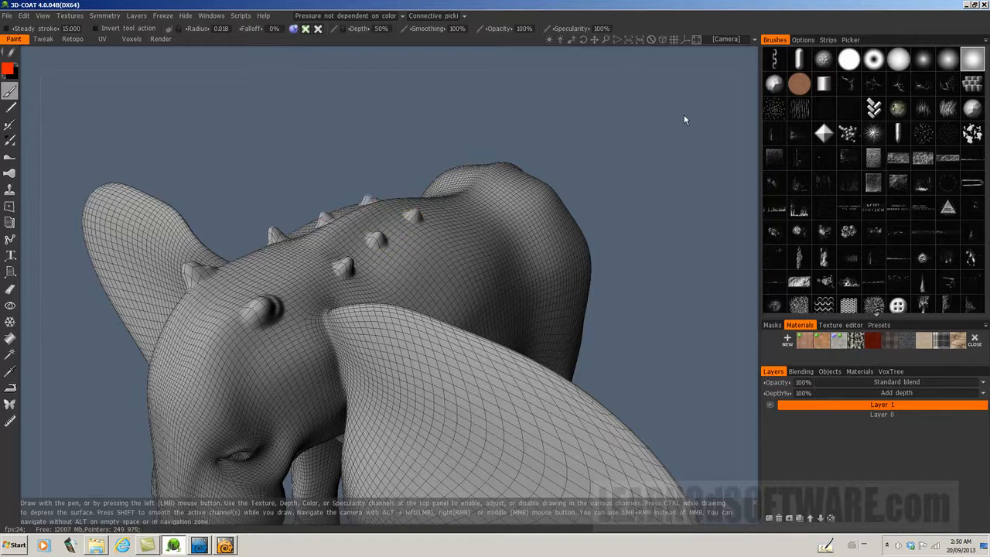
pyautogui.moveTo(684, 120); pyautogui.dragTo(686, 149)
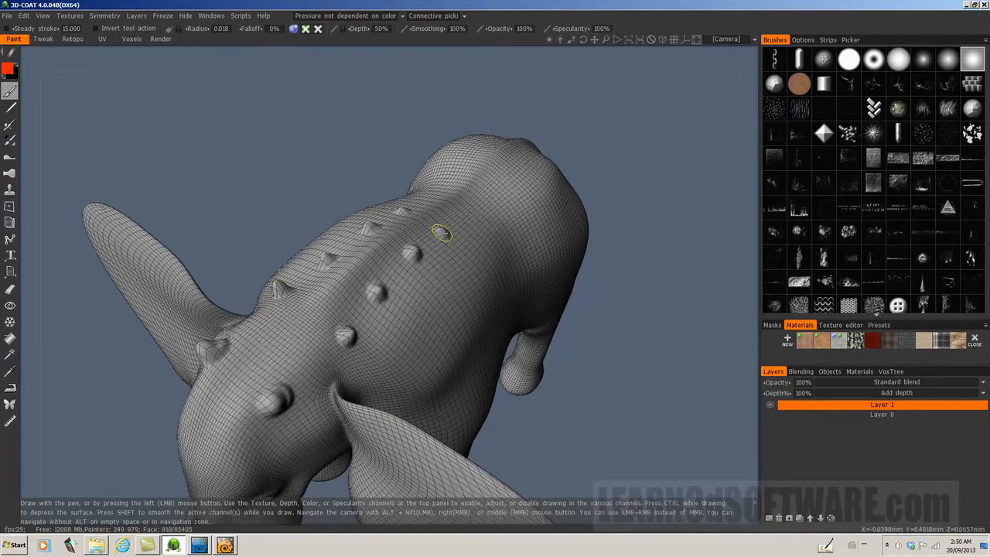
# Step: Continue the row of mirrored raised bumps along the elephant's rear back up to the rump
pyautogui.moveTo(442, 232); pyautogui.dragTo(442, 233)
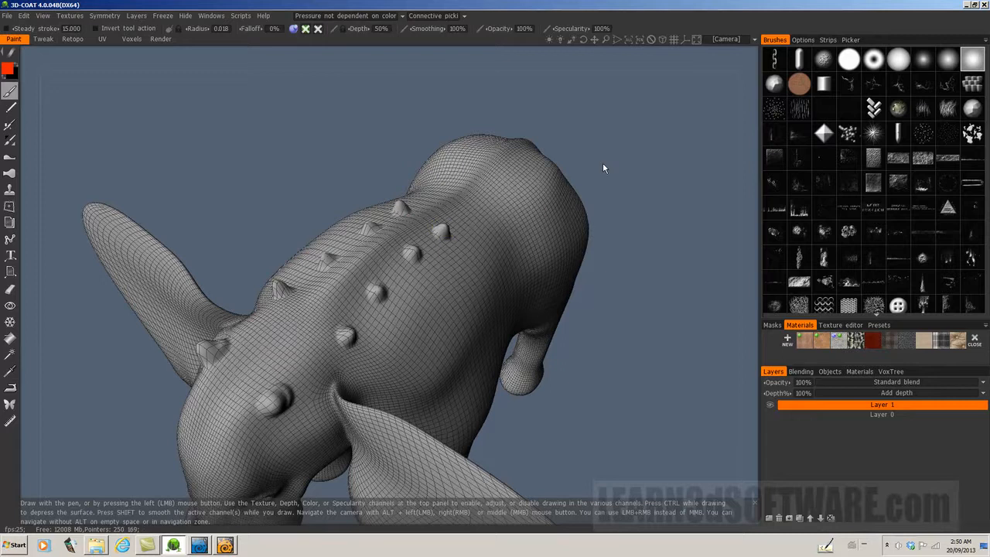
pyautogui.moveTo(603, 162)
pyautogui.mouseDown()
pyautogui.moveTo(556, 102)
pyautogui.moveTo(572, 155)
pyautogui.moveTo(474, 198)
pyautogui.mouseUp()
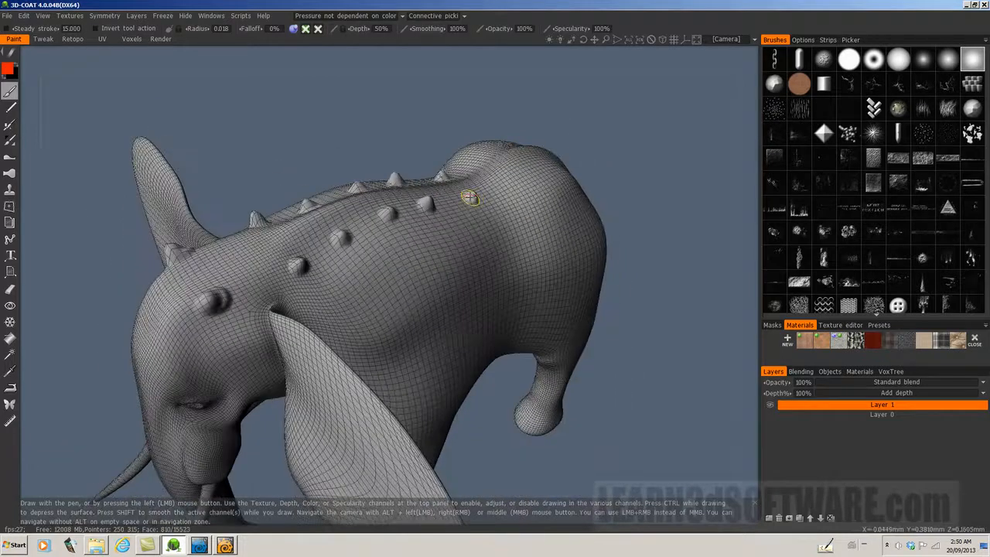
pyautogui.click(471, 197)
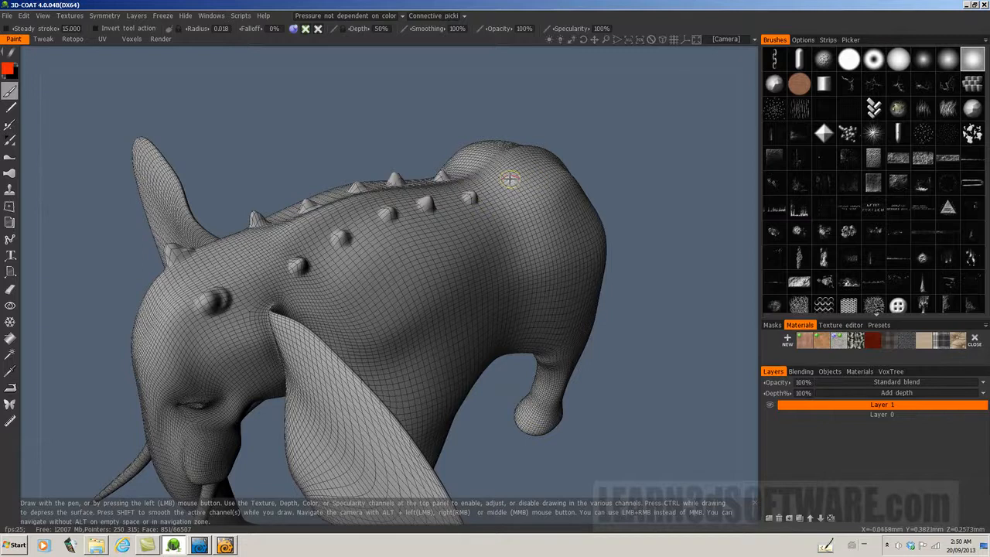
pyautogui.click(510, 180)
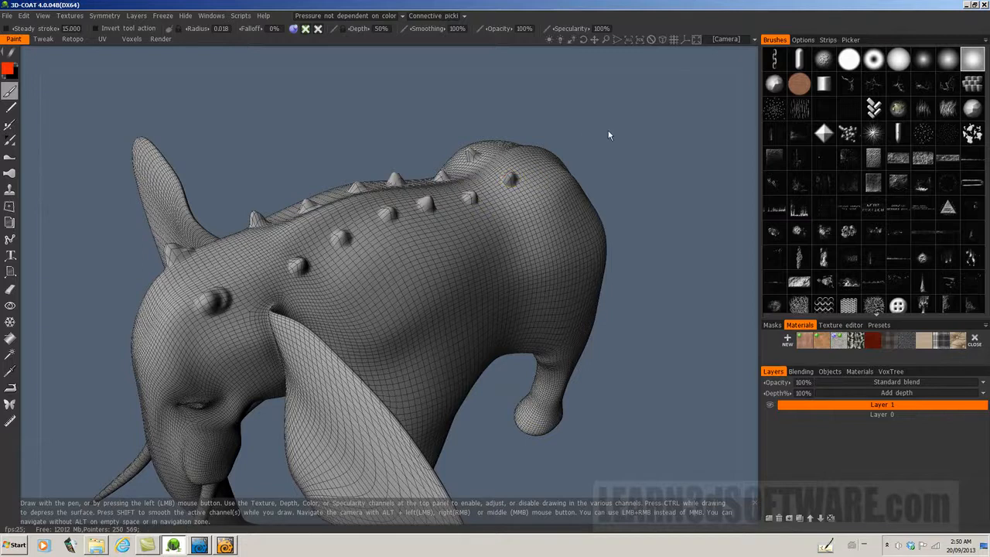
# Step: Sculpt a mirrored pair of pronounced raised bumps on the elephant's forehead, above the eyes
pyautogui.moveTo(609, 136); pyautogui.dragTo(639, 101)
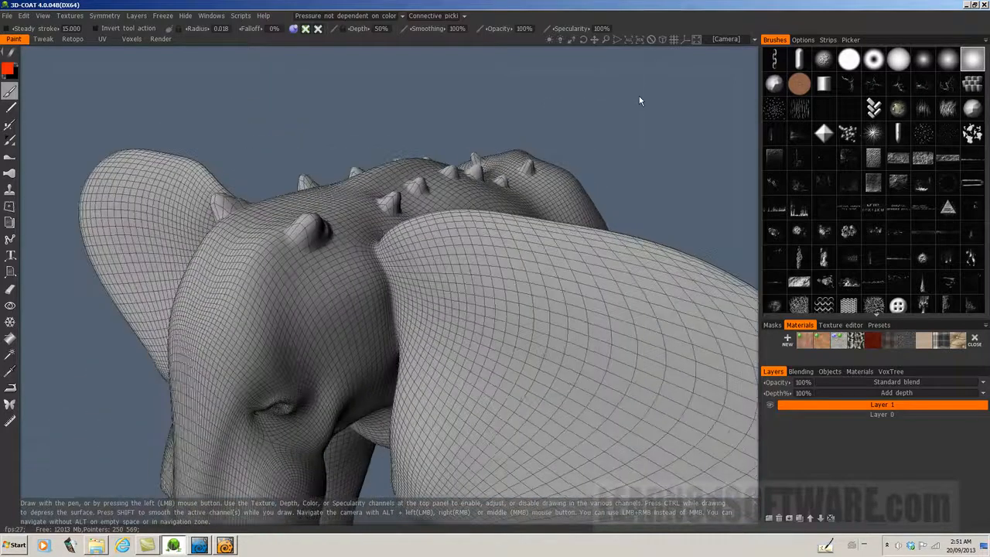
pyautogui.moveTo(607, 39); pyautogui.dragTo(607, 39)
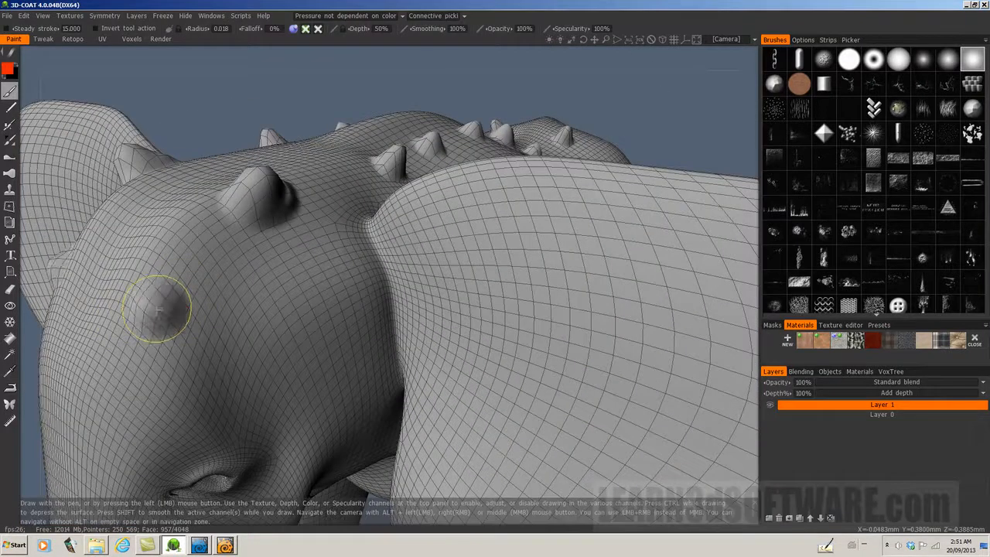
pyautogui.moveTo(160, 311); pyautogui.dragTo(155, 311)
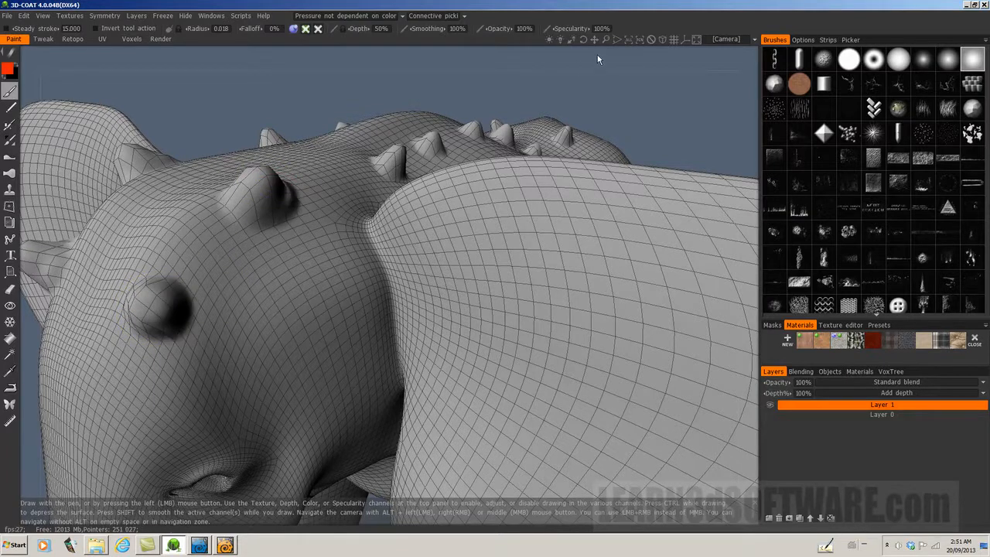
pyautogui.moveTo(604, 41); pyautogui.dragTo(584, 40)
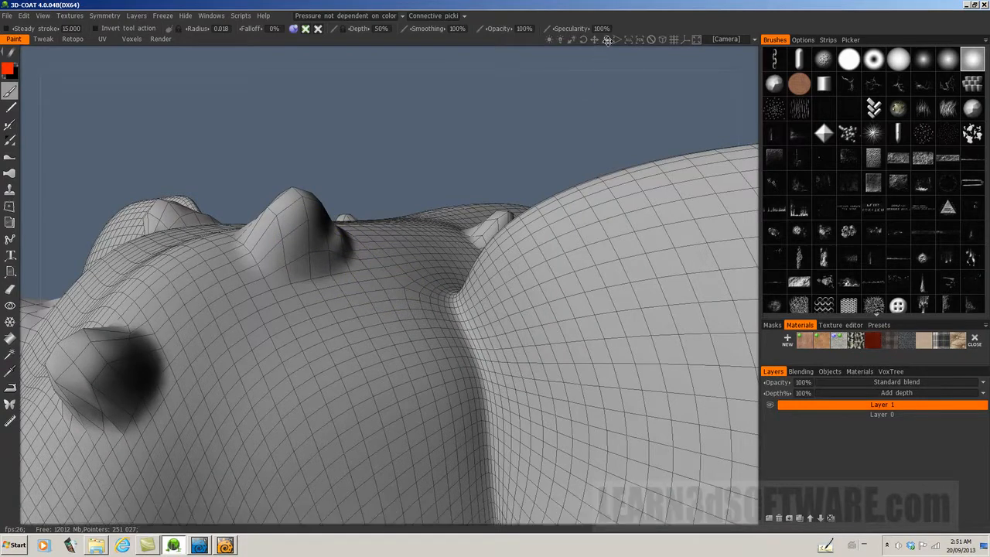
pyautogui.moveTo(607, 40)
pyautogui.mouseDown()
pyautogui.moveTo(583, 40)
pyautogui.moveTo(604, 39)
pyautogui.mouseUp()
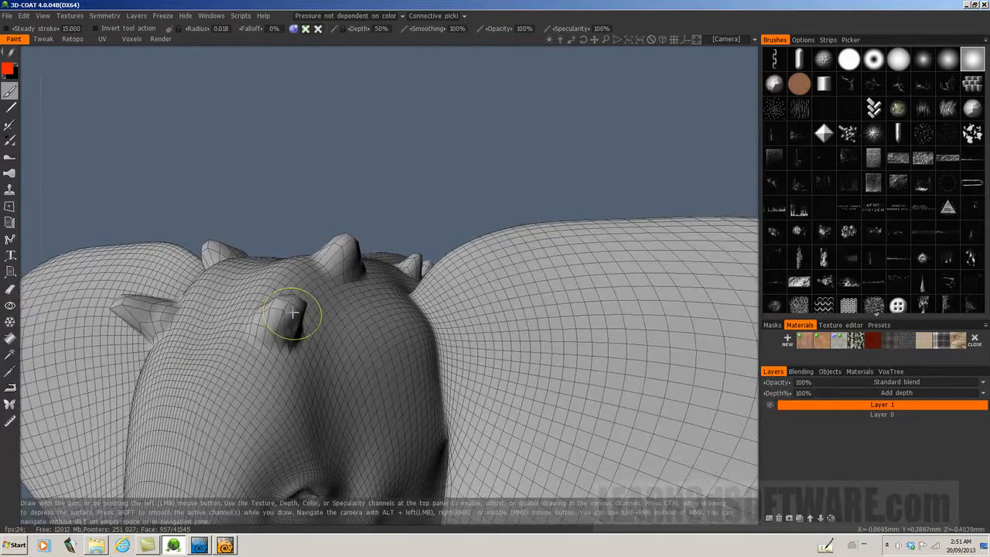
# Step: Sculpt a long mirrored raised ridge from between the eyes down the upper part of the elephant's trunk
pyautogui.moveTo(582, 40); pyautogui.dragTo(596, 40)
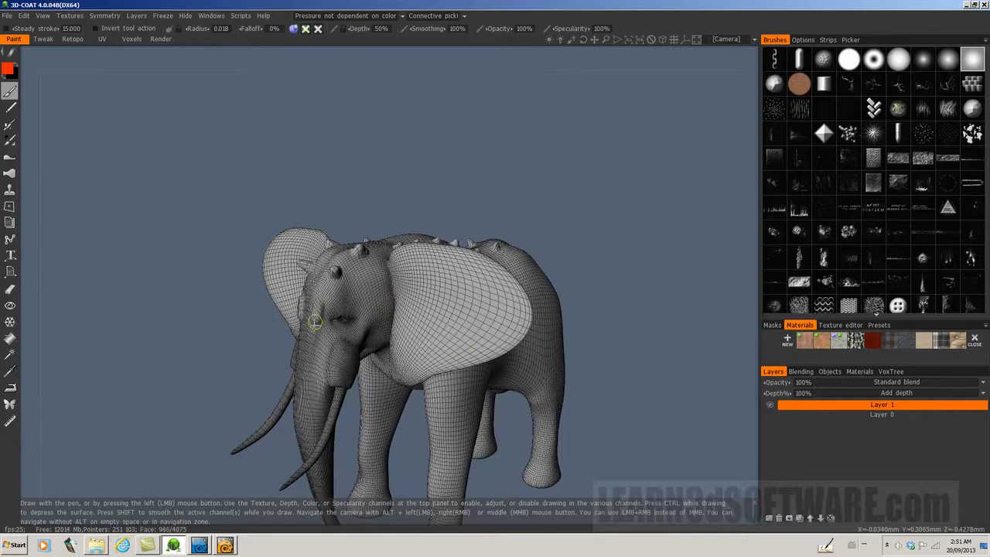
pyautogui.moveTo(315, 322); pyautogui.dragTo(310, 403)
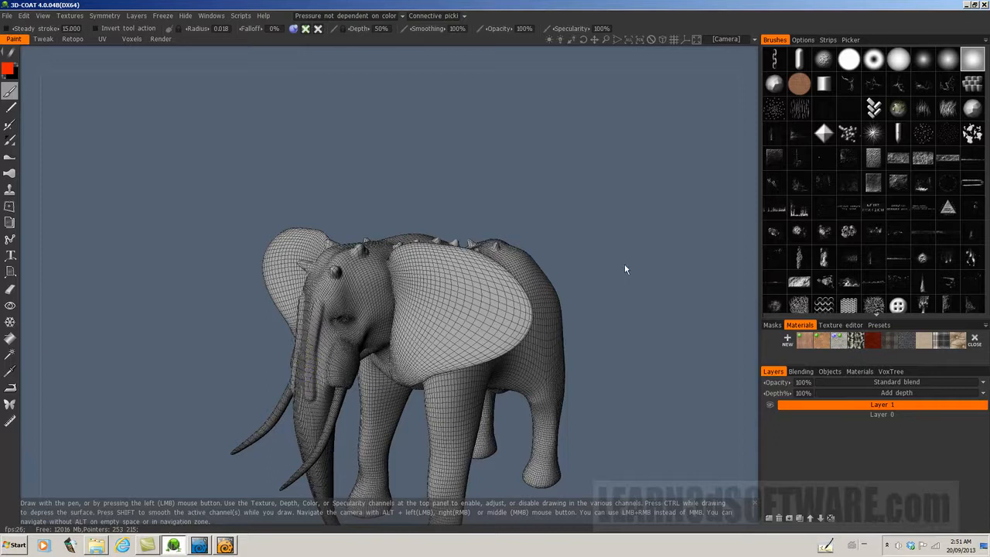
pyautogui.moveTo(605, 39); pyautogui.dragTo(585, 40)
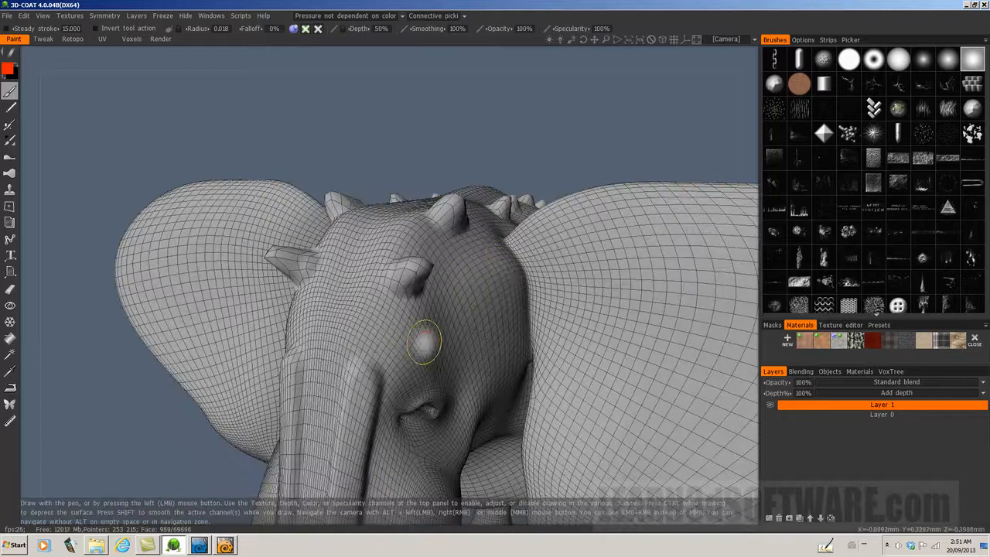
pyautogui.moveTo(605, 40); pyautogui.dragTo(583, 41)
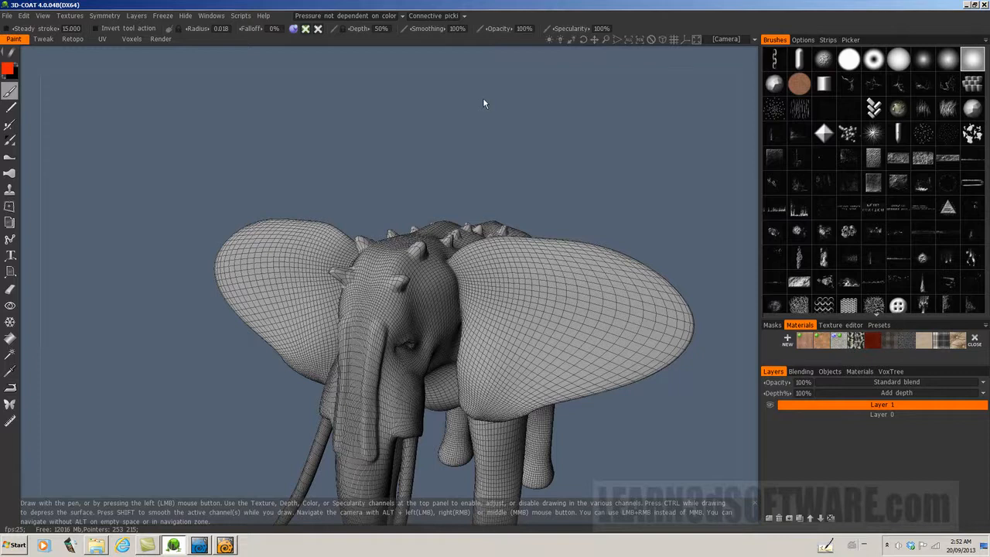
pyautogui.moveTo(583, 41); pyautogui.dragTo(597, 42)
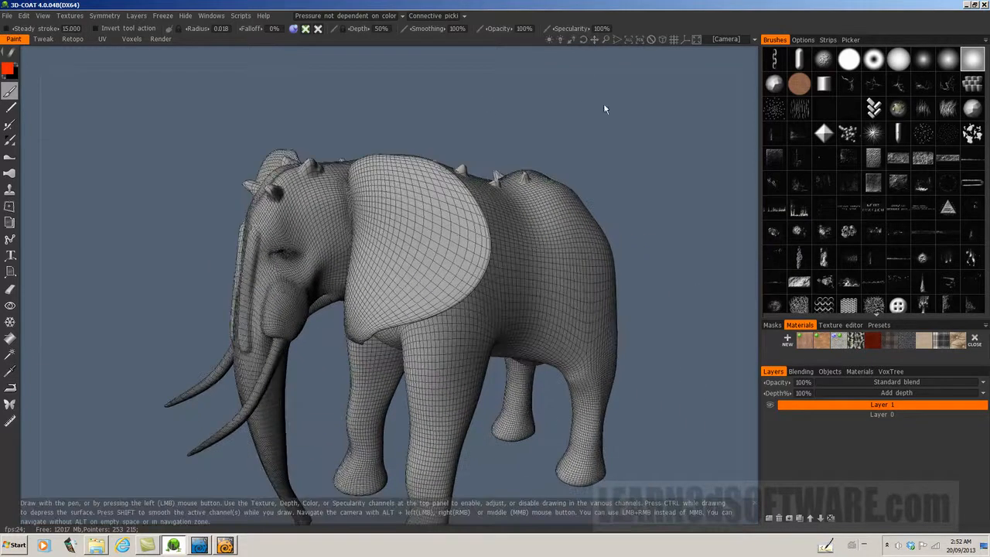
# Step: Start a model export to the Objects folder as an LWO file named Elephant_DISP_TEST_High_Poly
pyautogui.click(8, 17)
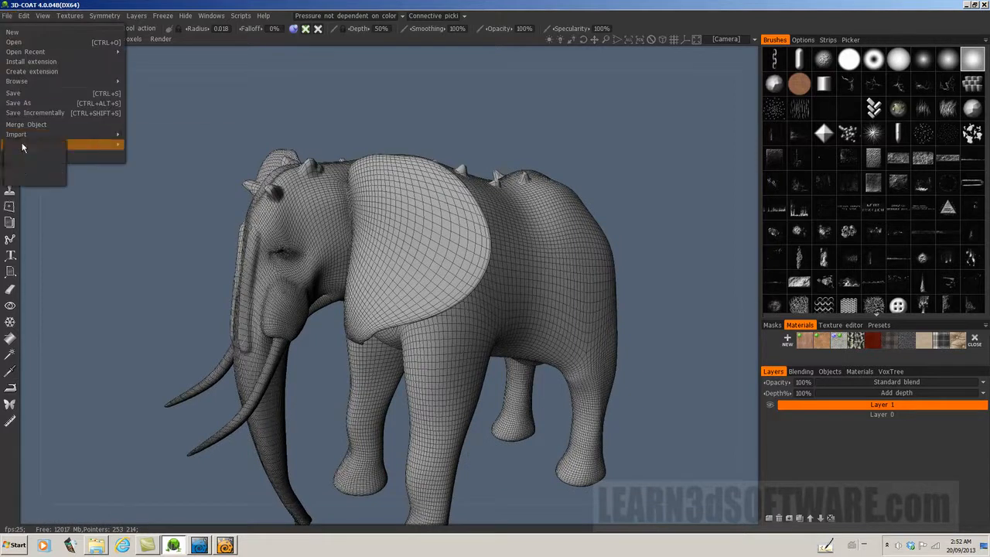
pyautogui.moveTo(22, 146)
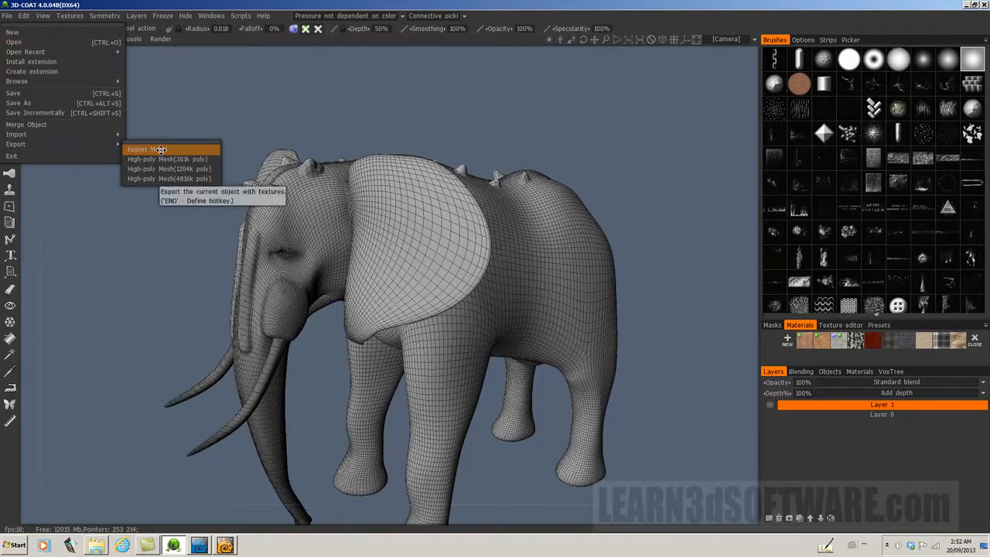
pyautogui.click(161, 152)
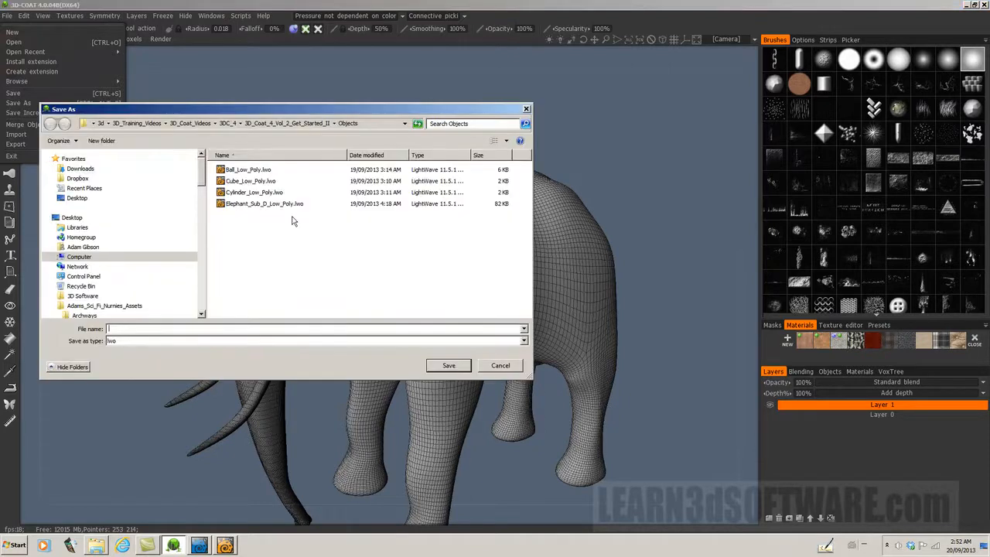
pyautogui.click(250, 204)
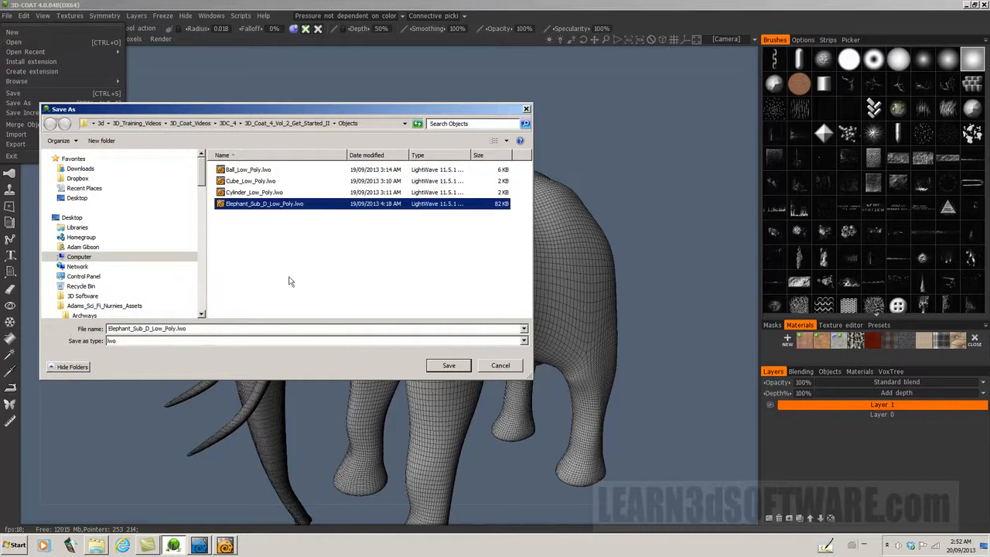
pyautogui.click(211, 329)
pyautogui.click(214, 329)
pyautogui.press('BackSpace')
pyautogui.press('BackSpace')
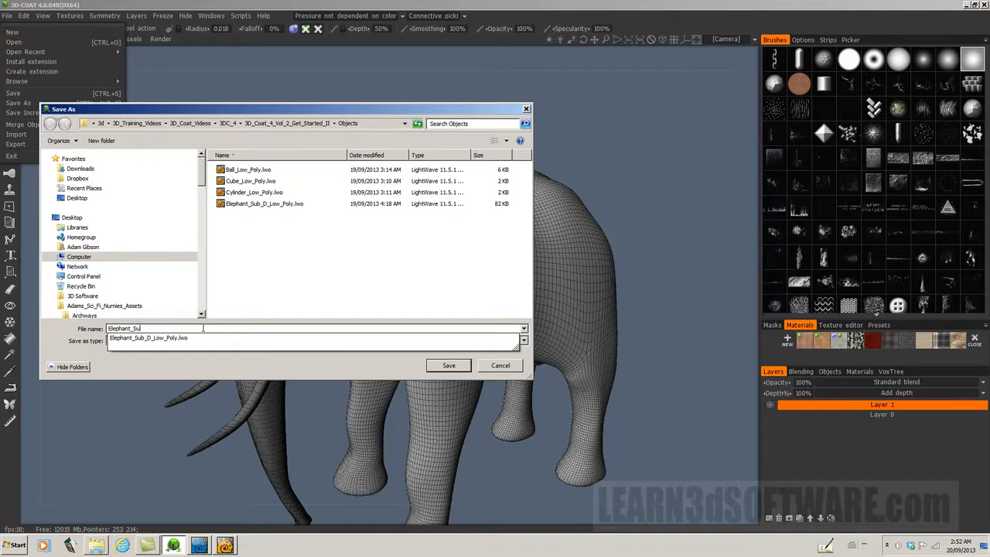
pyautogui.write('Di')
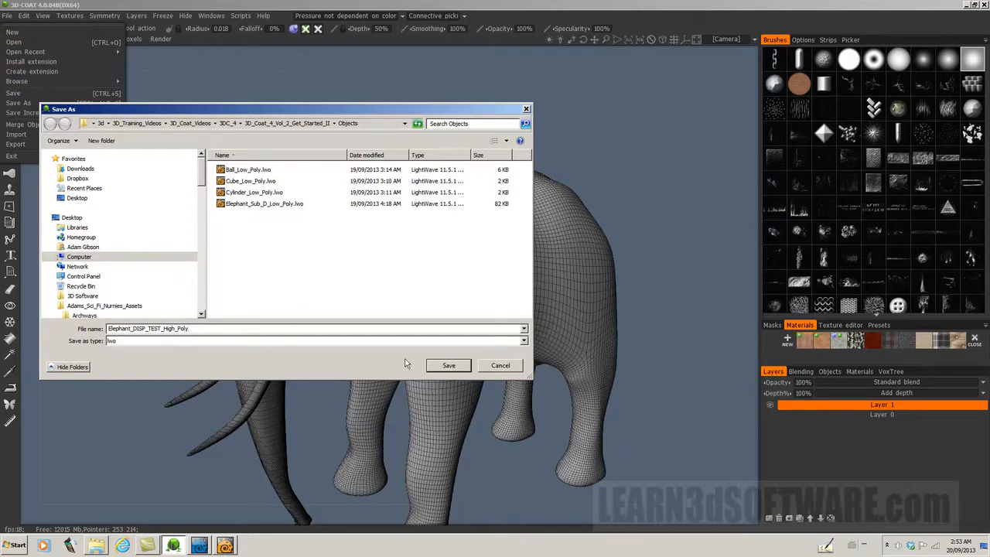
pyautogui.click(447, 366)
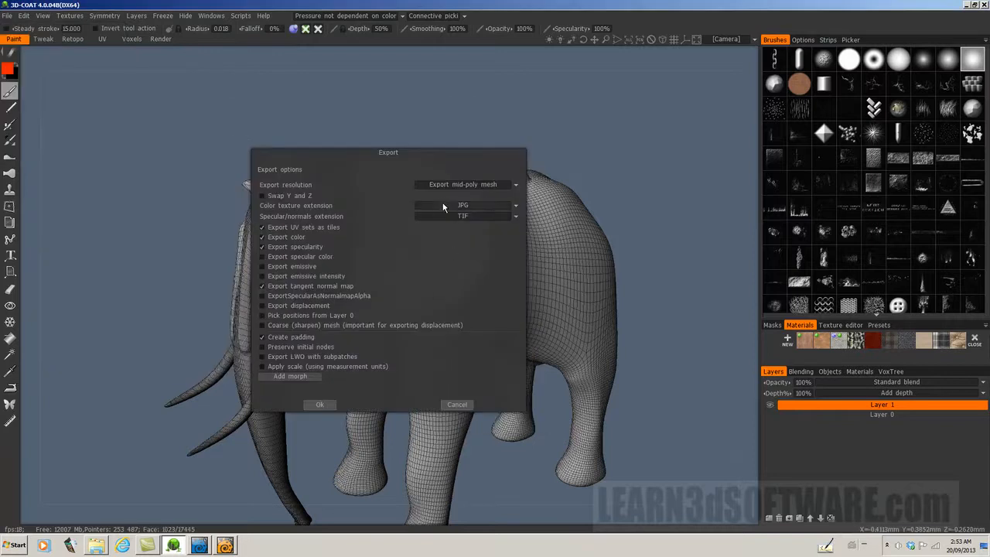
# Step: Export the mid-poly mesh with the color texture export turned off
pyautogui.click(515, 185)
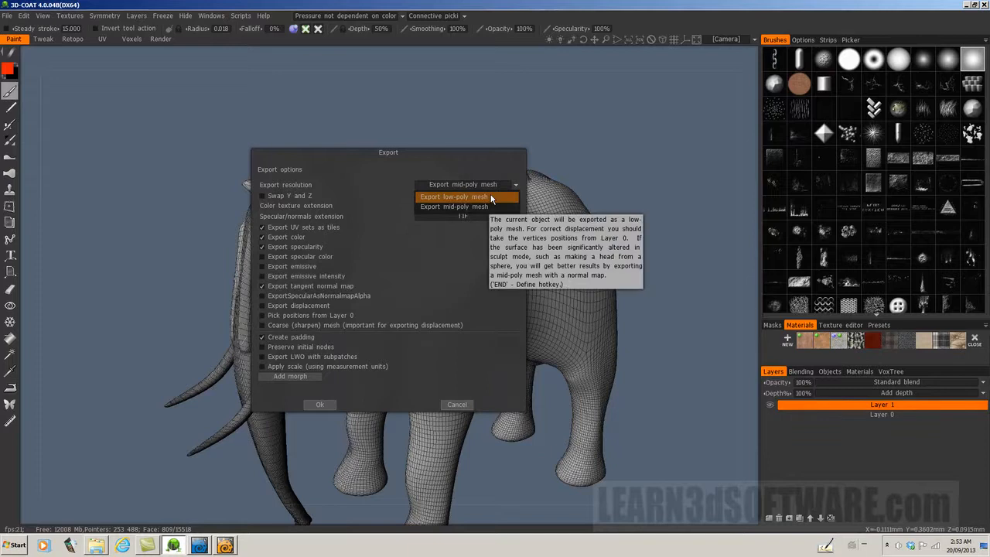
pyautogui.moveTo(489, 209)
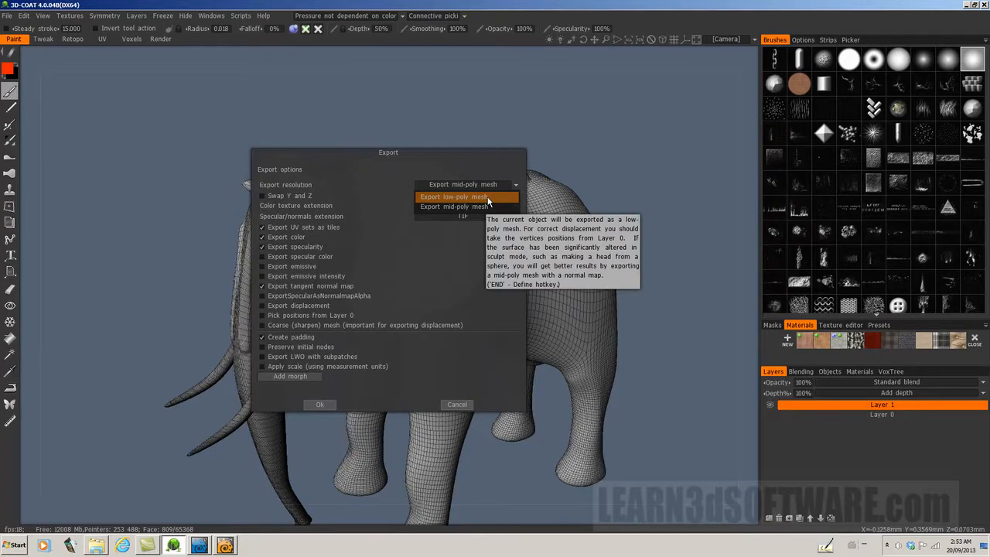
pyautogui.click(483, 206)
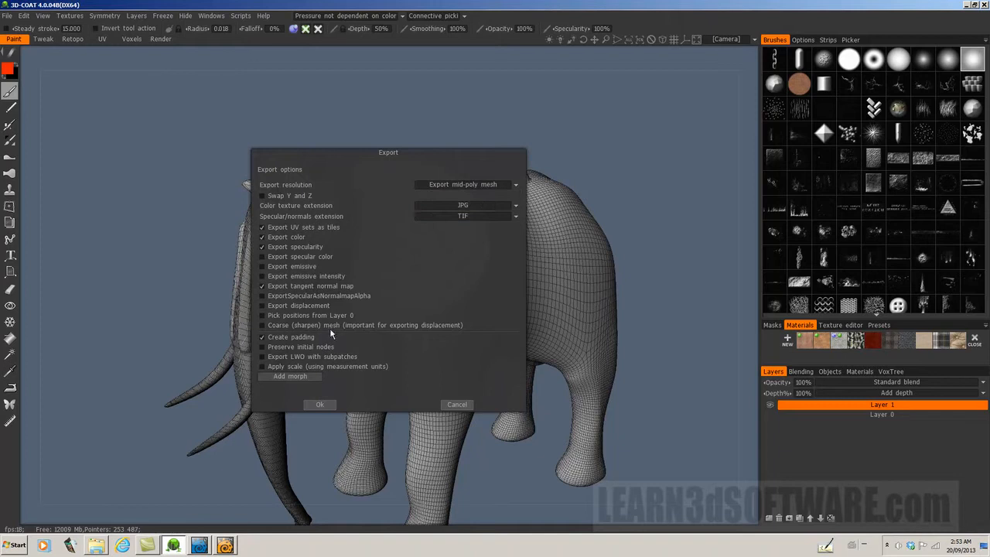
pyautogui.click(262, 239)
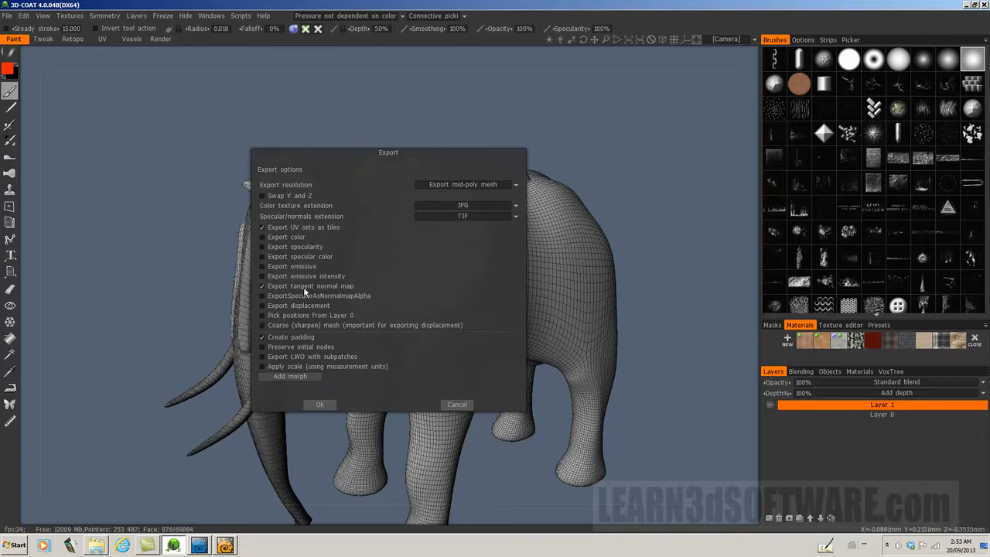
pyautogui.click(326, 407)
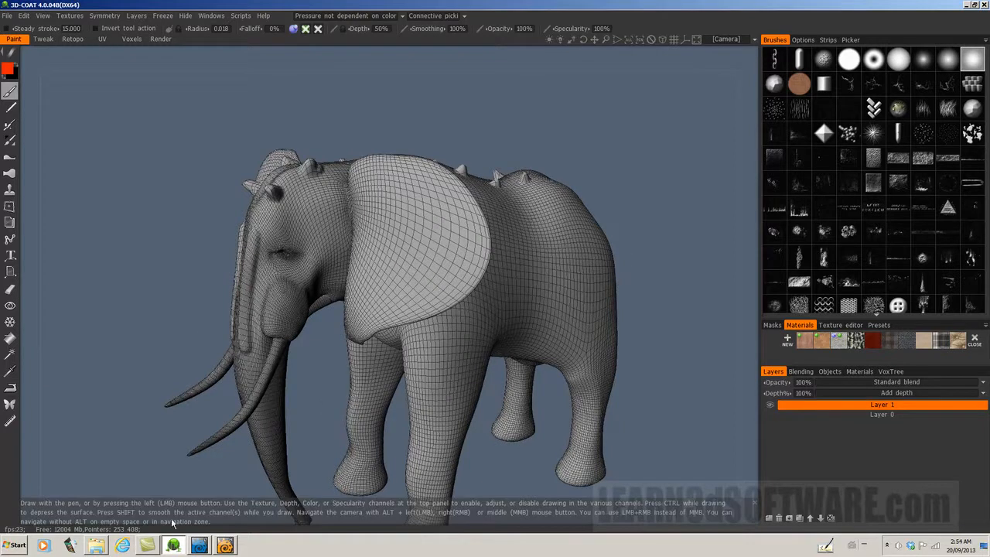
# Step: Switch to LightWave Modeler and load Elephant_DISP_TEST_High_Poly.lwo, fitting the elephant in all the views
pyautogui.moveTo(105, 548)
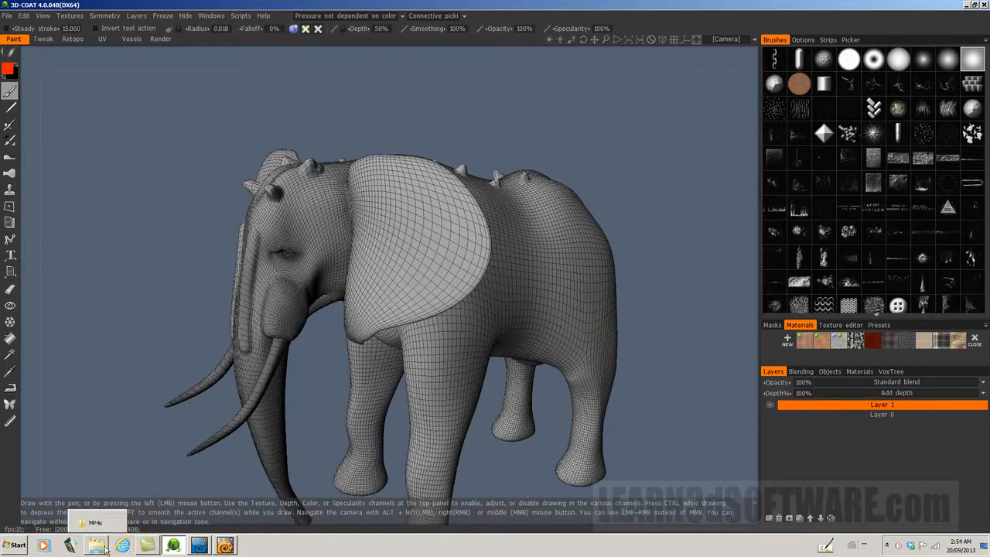
pyautogui.click(225, 546)
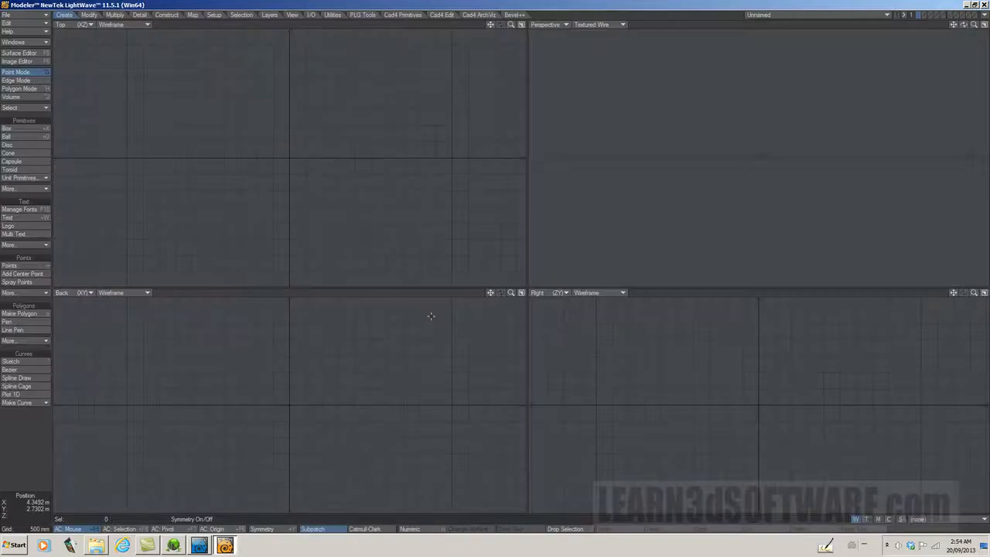
pyautogui.click(32, 15)
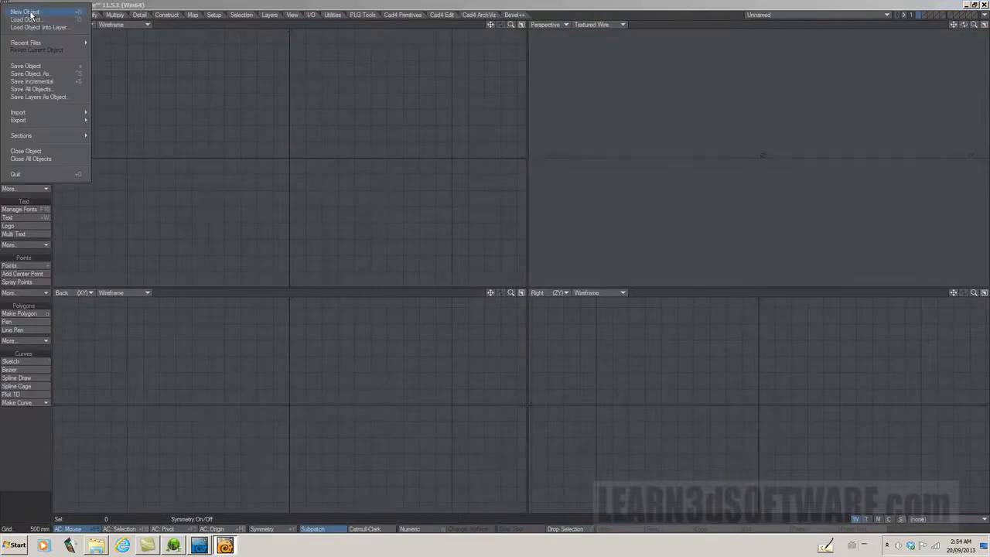
pyautogui.click(31, 21)
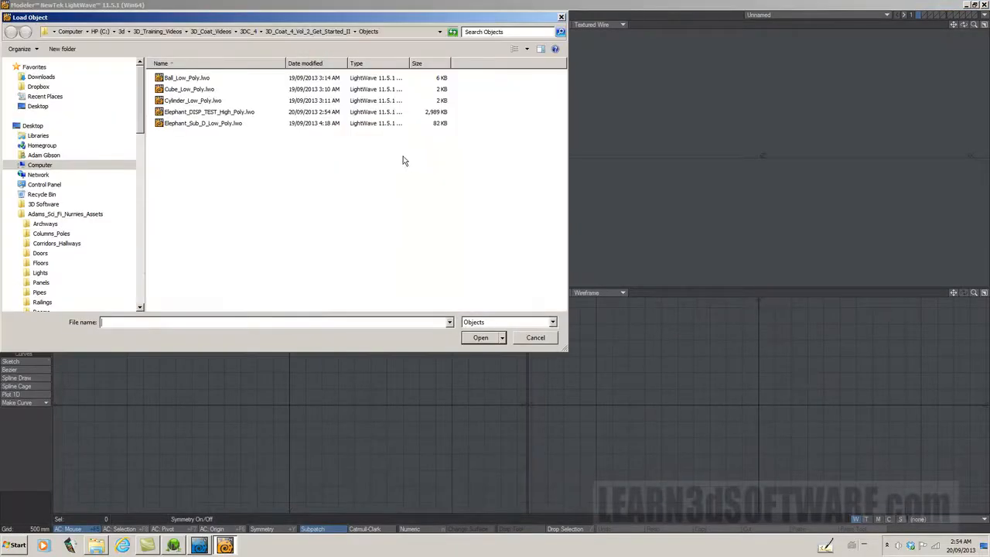
pyautogui.click(217, 113)
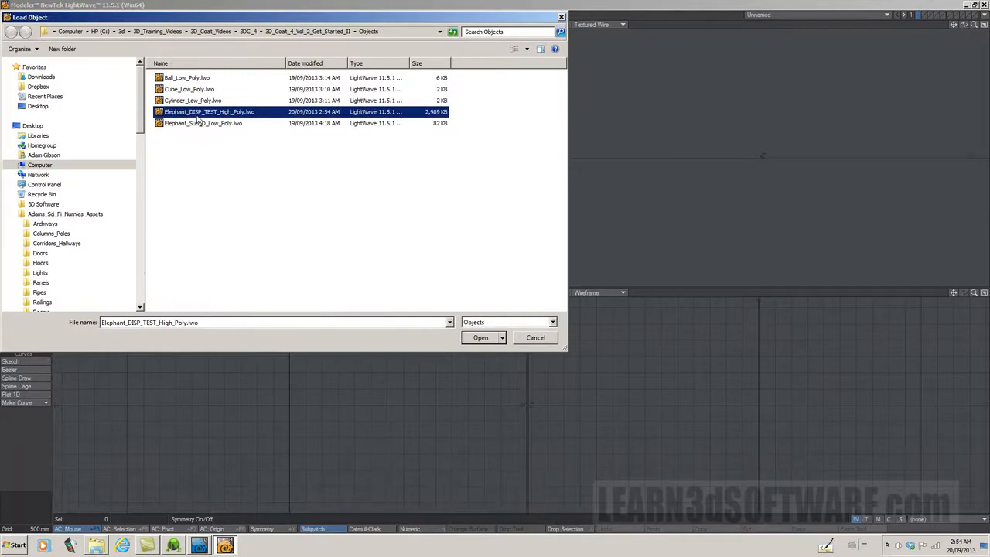
pyautogui.click(480, 338)
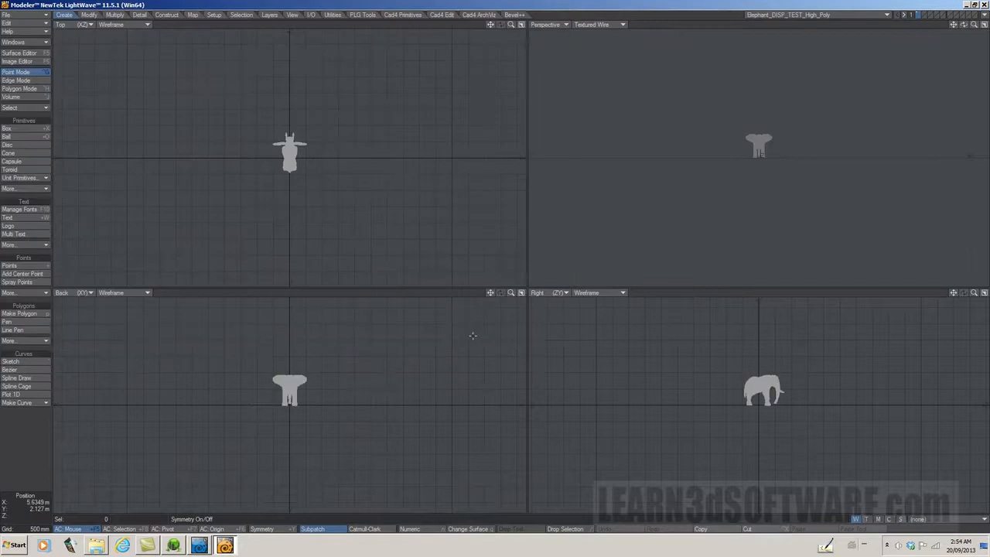
pyautogui.press('a')
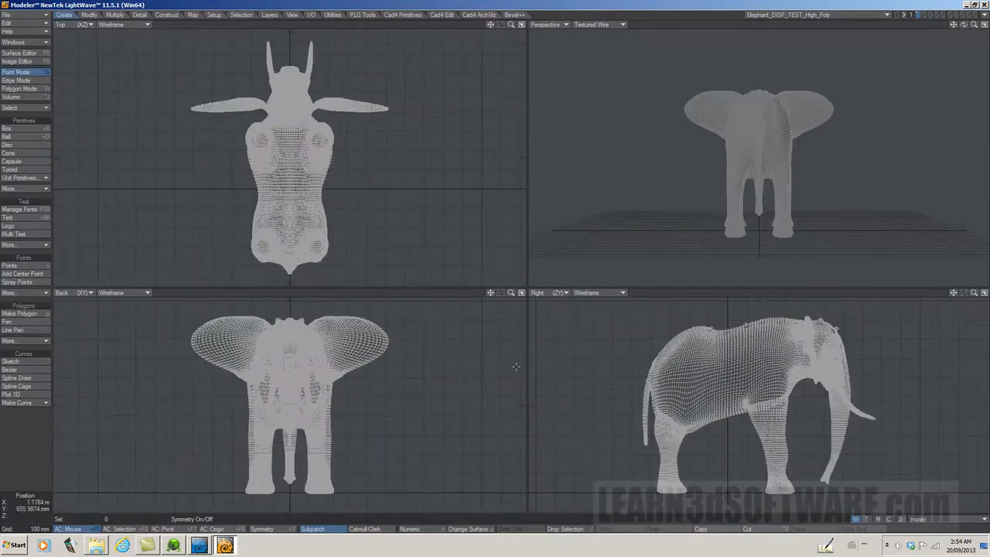
pyautogui.moveTo(964, 25)
pyautogui.mouseDown()
pyautogui.moveTo(987, 25)
pyautogui.moveTo(975, 25)
pyautogui.mouseUp()
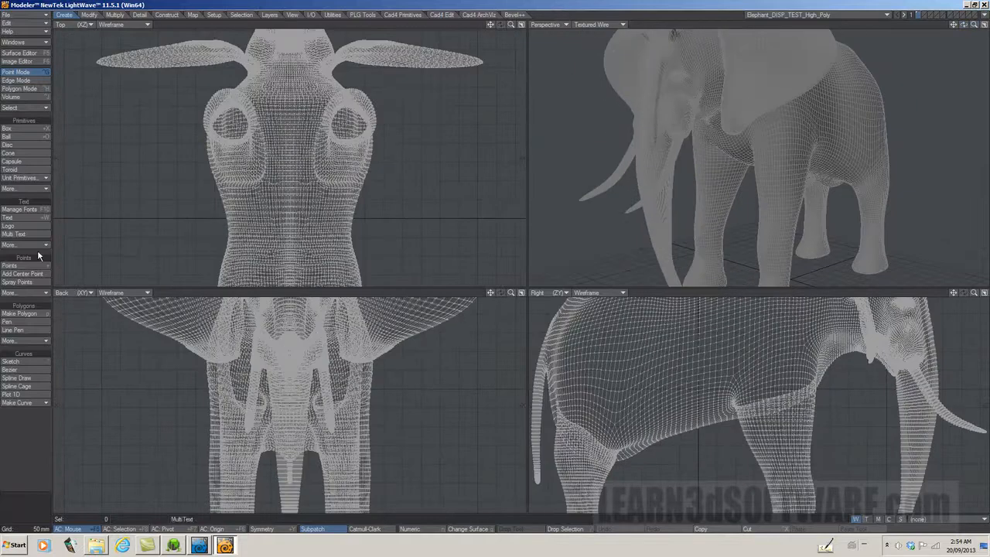
# Step: Change the sketch color of the elephant's polygons to Dark Blue
pyautogui.click(140, 14)
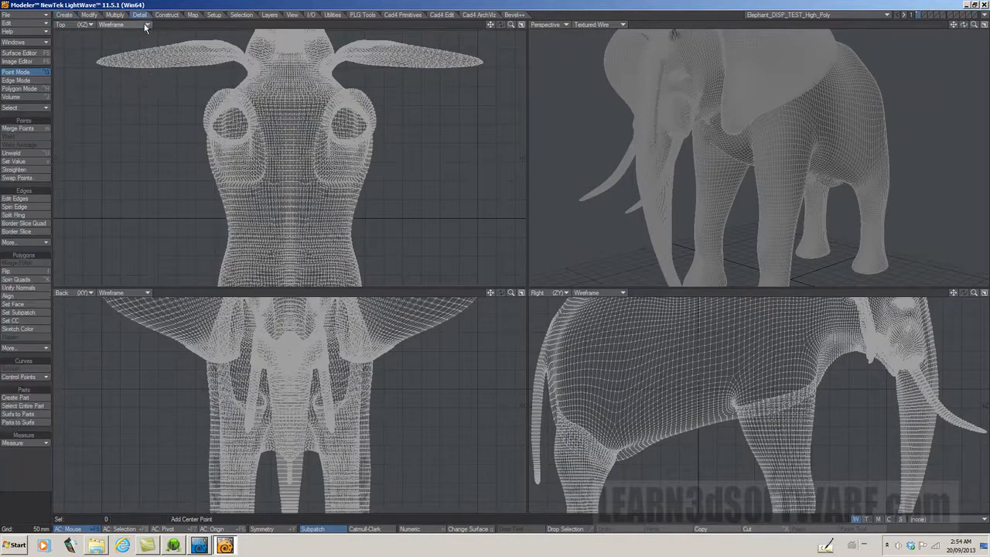
pyautogui.click(25, 328)
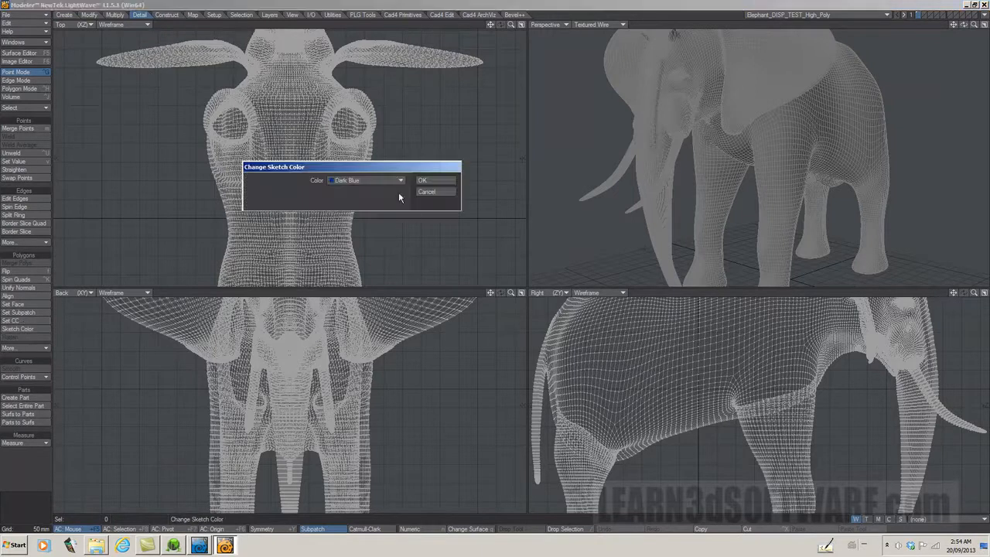
pyautogui.click(434, 180)
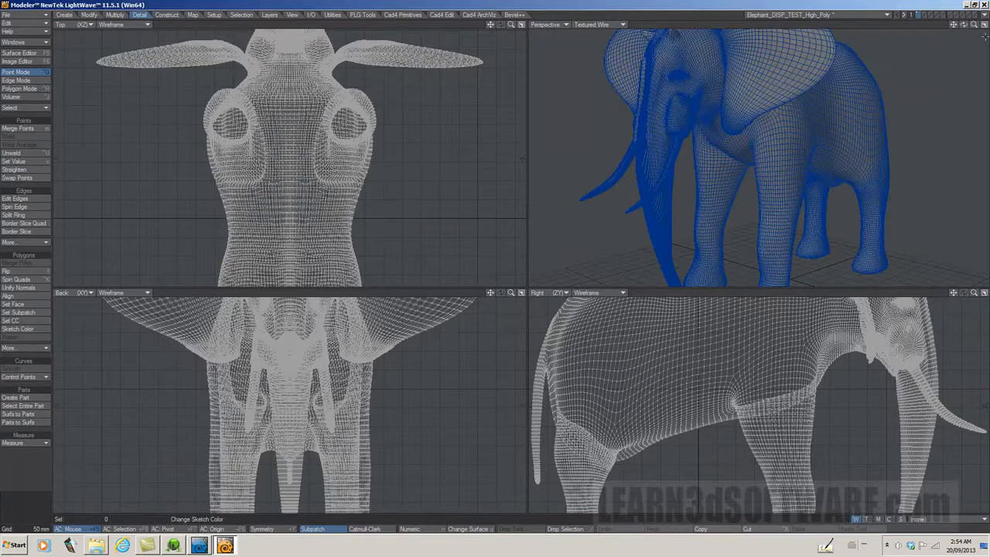
# Step: Maximize the perspective viewport and examine the wireframe around the elephant's sculpted horns, head and ears up close
pyautogui.click(984, 24)
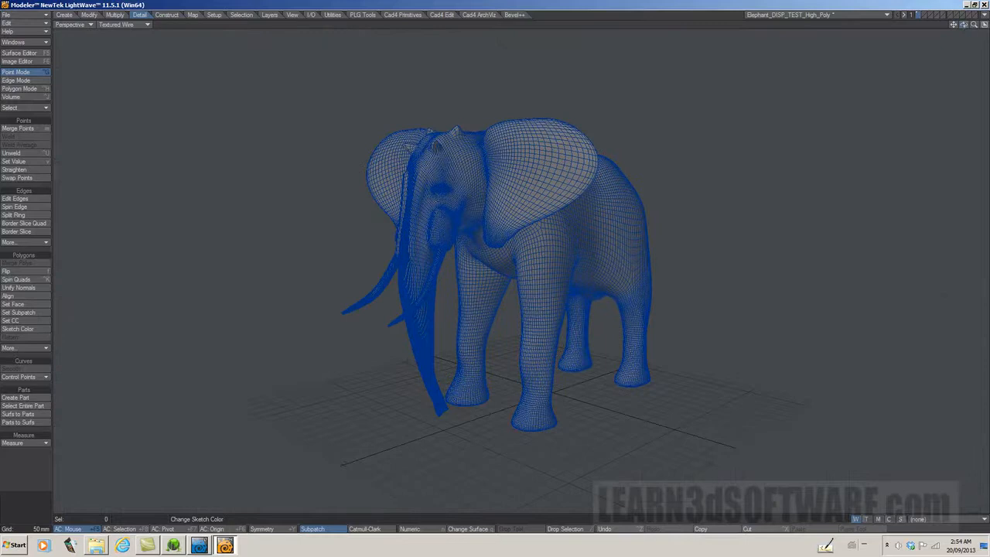
pyautogui.moveTo(964, 25); pyautogui.dragTo(961, 299)
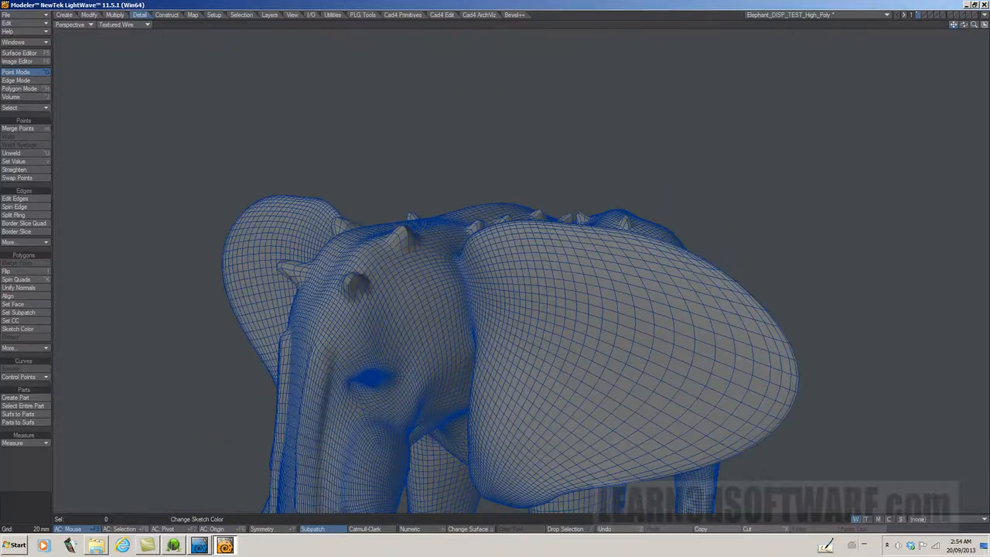
pyautogui.moveTo(965, 28); pyautogui.dragTo(909, 31)
pyautogui.moveTo(974, 26); pyautogui.dragTo(987, 27)
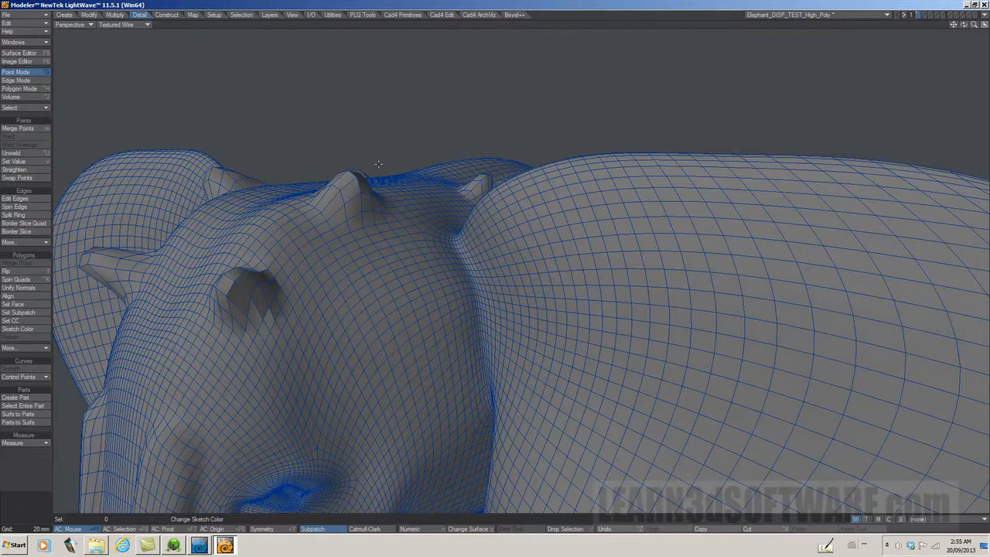
pyautogui.moveTo(963, 24); pyautogui.dragTo(603, 120)
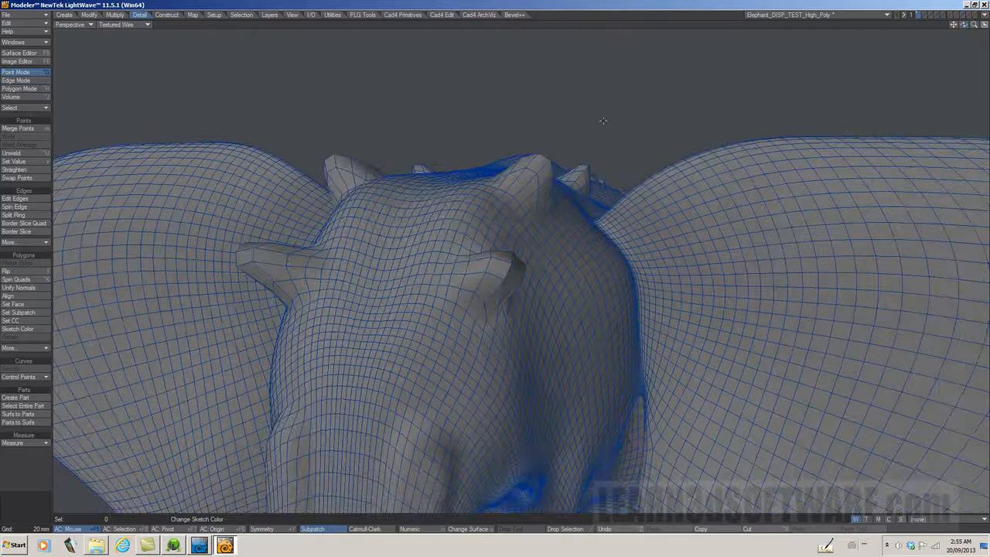
# Step: Check the exported elephant's point and polygon statistics, ending in polygon selection mode with the statistics window closed
pyautogui.press('w')
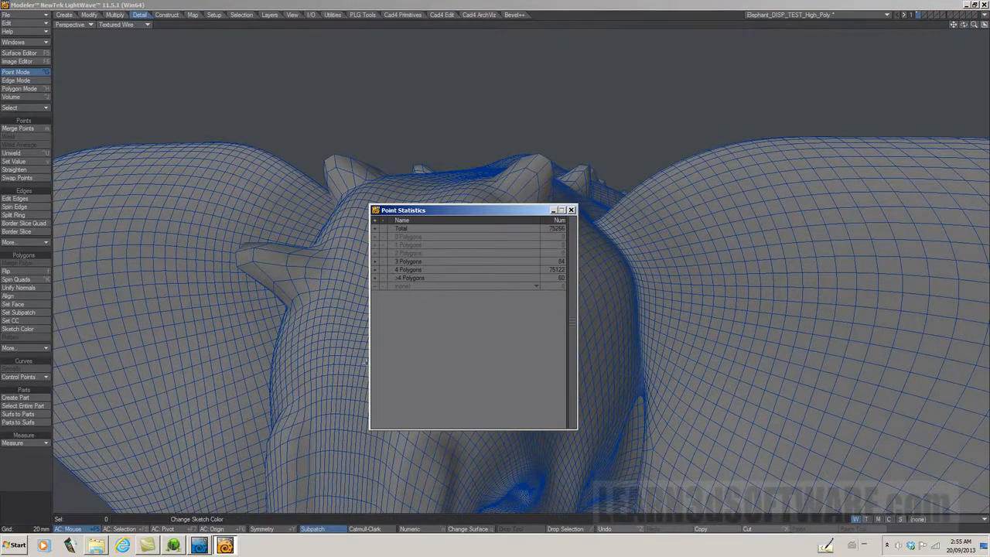
pyautogui.click(25, 88)
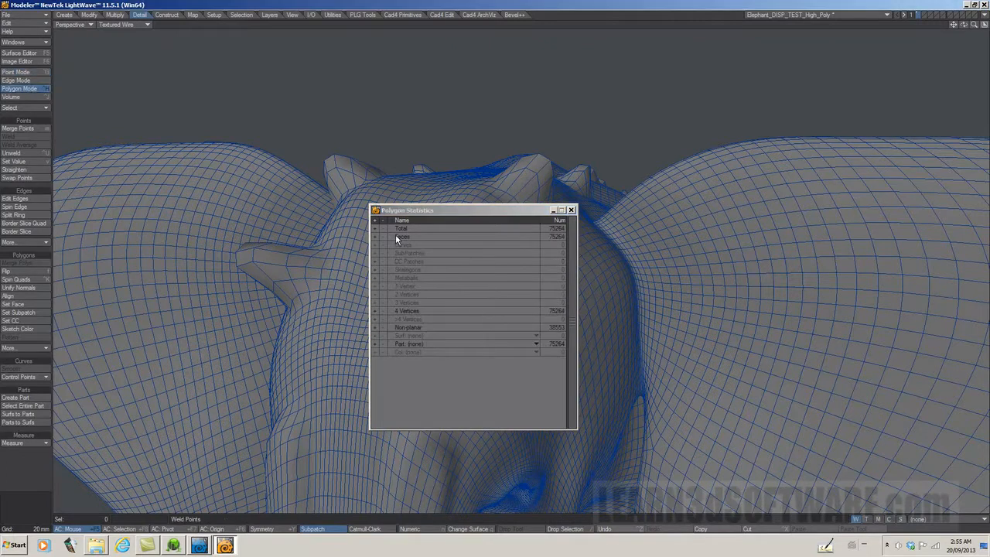
pyautogui.click(571, 211)
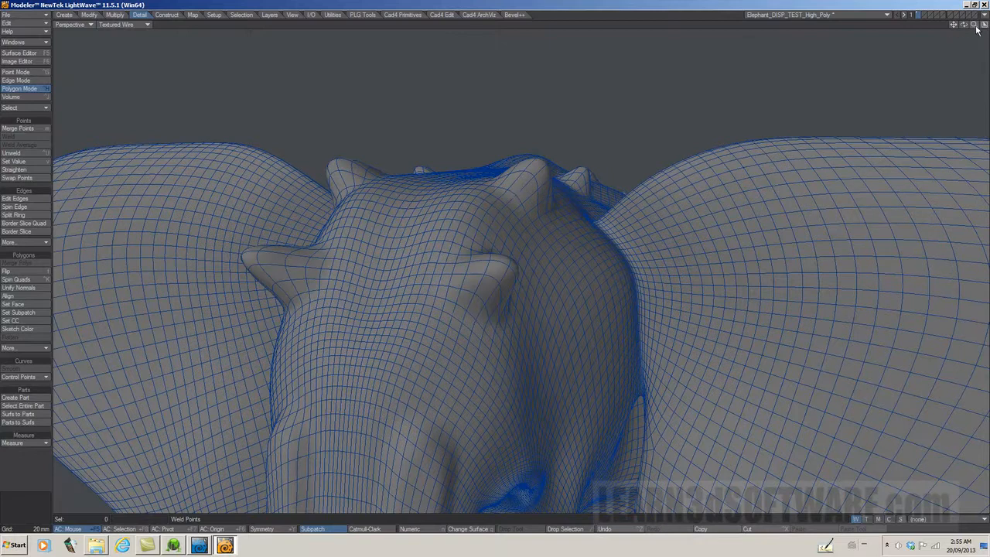
pyautogui.moveTo(975, 26); pyautogui.dragTo(858, 33)
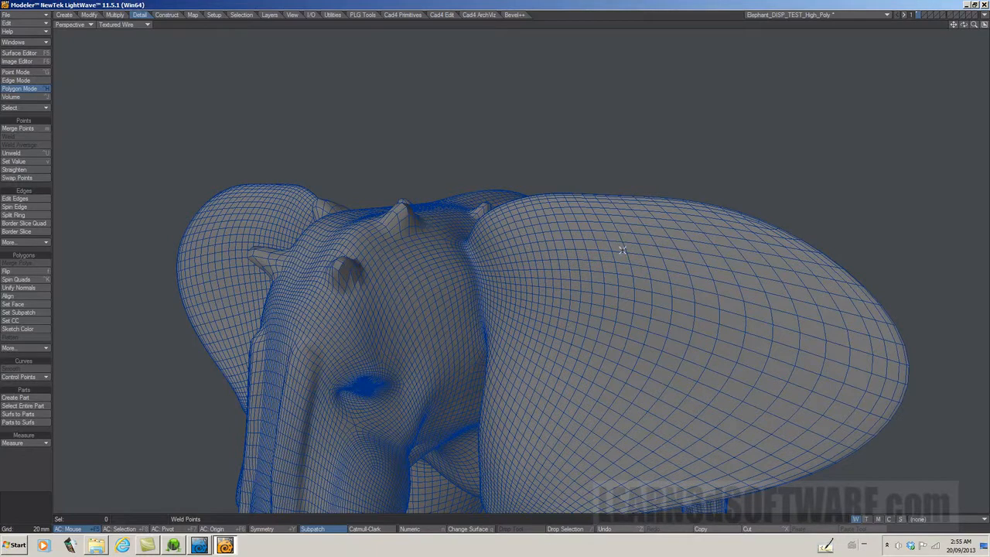
pyautogui.hotkey('shift', 'F7')
pyautogui.click(217, 529)
pyautogui.click(173, 545)
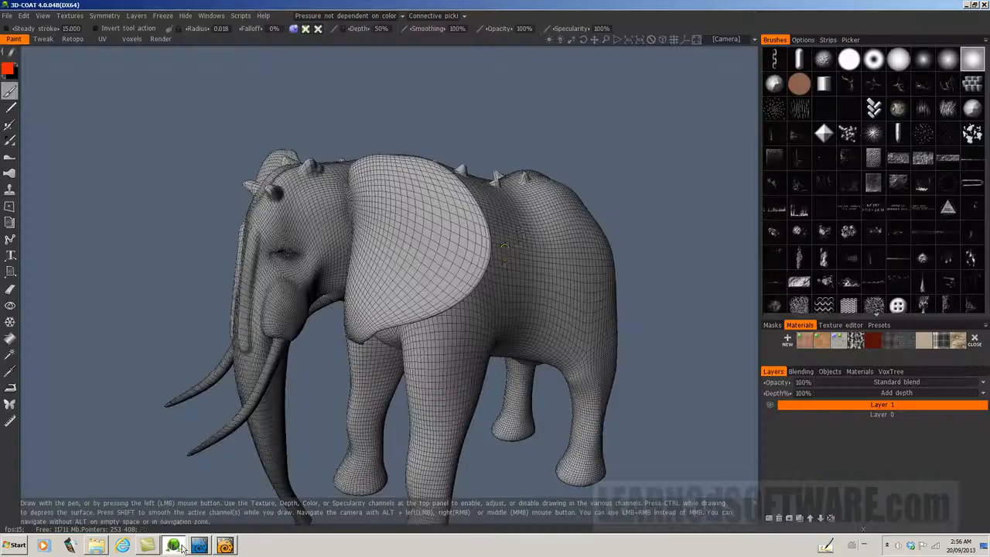
pyautogui.click(225, 545)
# Step: Close the Elephant_DISP_TEST_High_Poly object without saving its changes
pyautogui.click(22, 14)
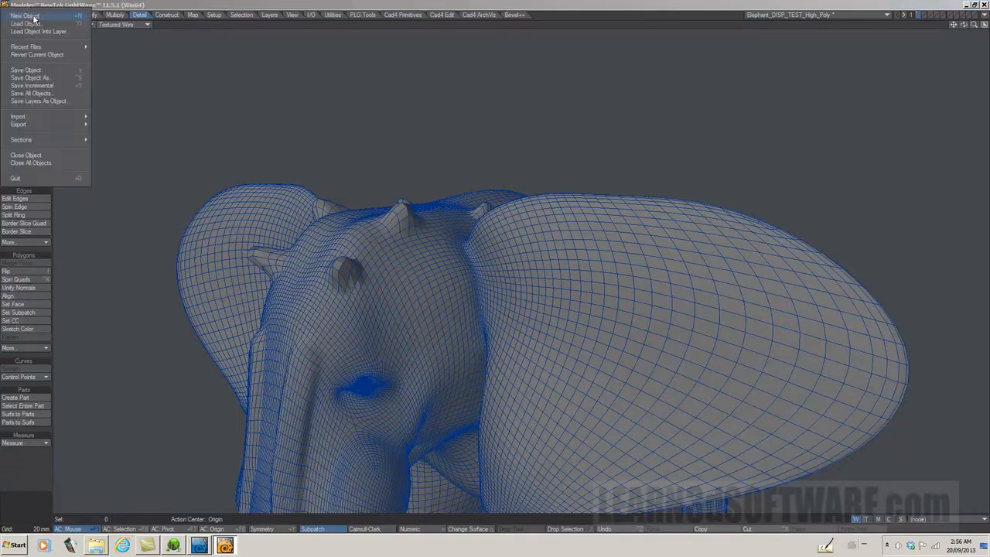
pyautogui.click(31, 154)
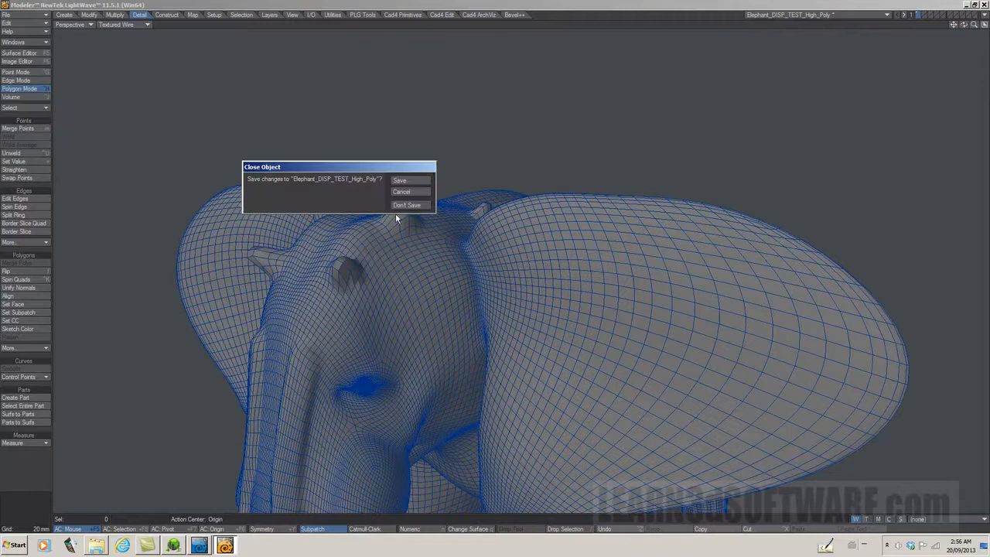
pyautogui.click(403, 204)
# Step: Switch to 3D-Coat and display the elephant as its low-poly version with the wireframe overlaid
pyautogui.click(173, 546)
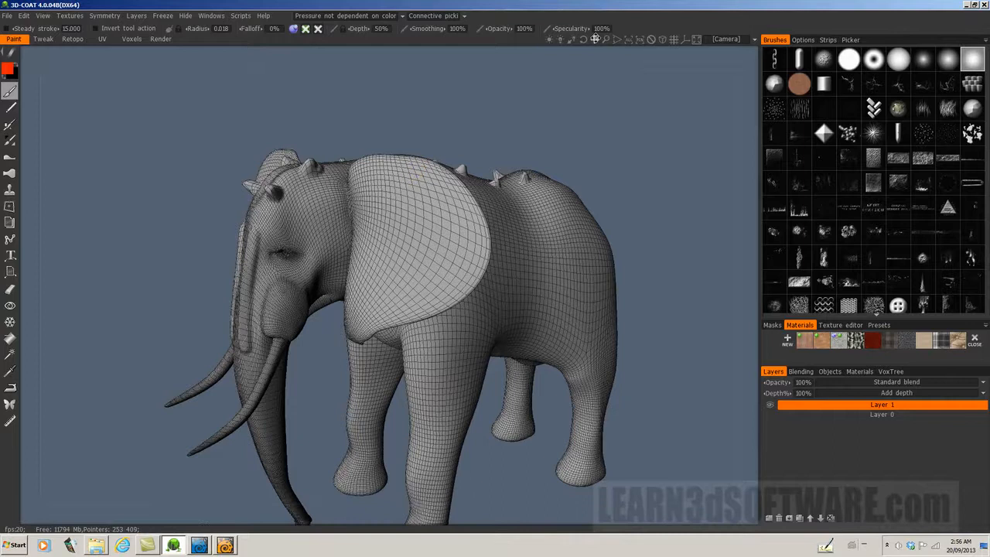
pyautogui.moveTo(566, 100); pyautogui.dragTo(557, 46, button='middle')
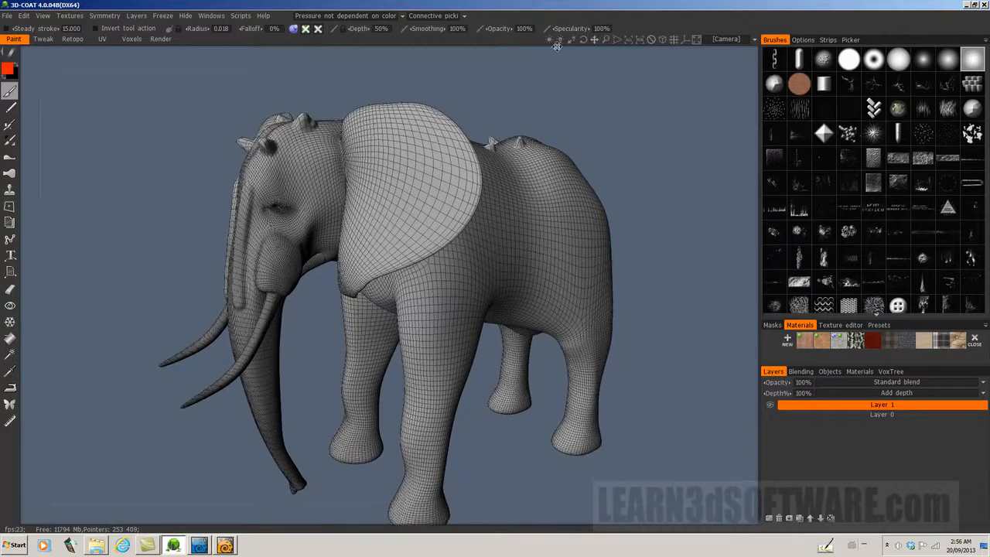
pyautogui.click(44, 16)
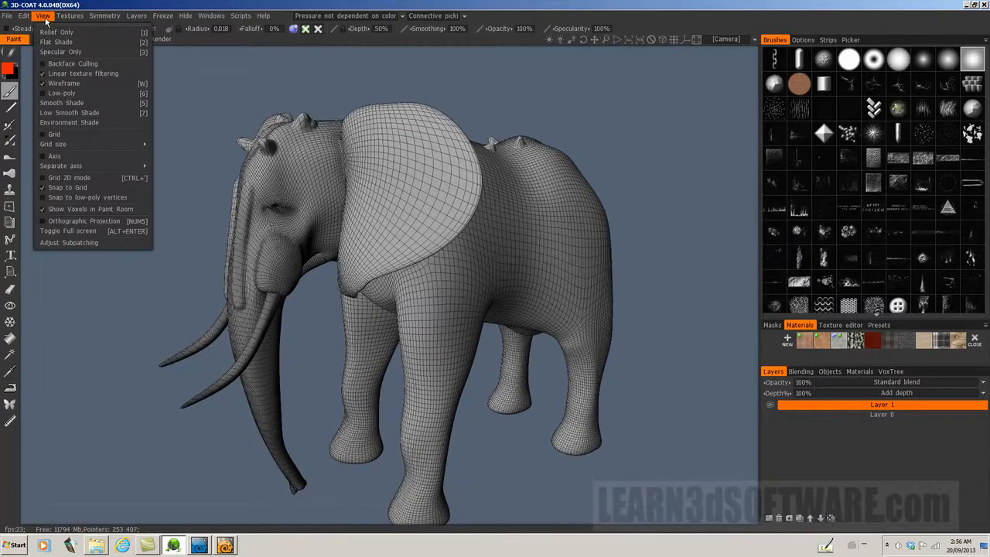
pyautogui.click(45, 82)
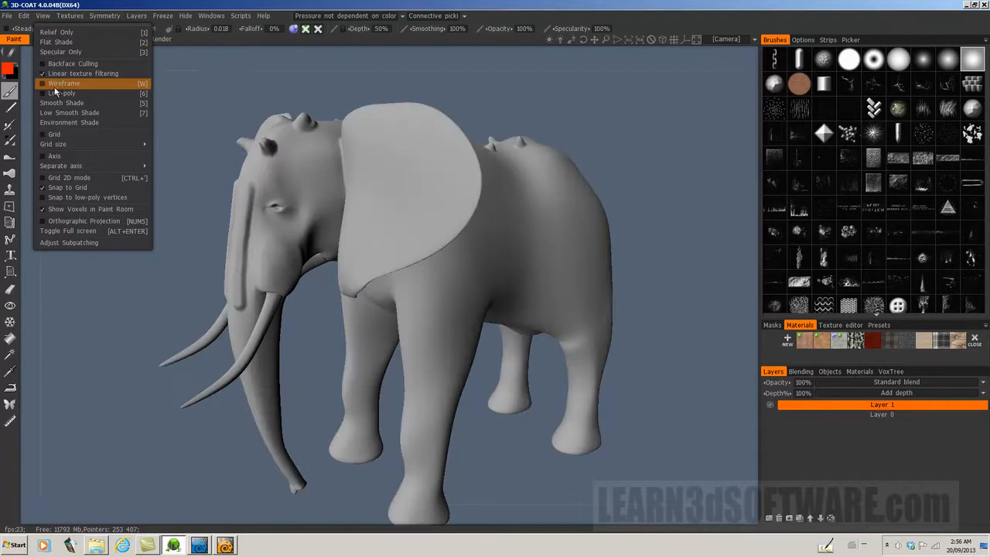
pyautogui.click(44, 93)
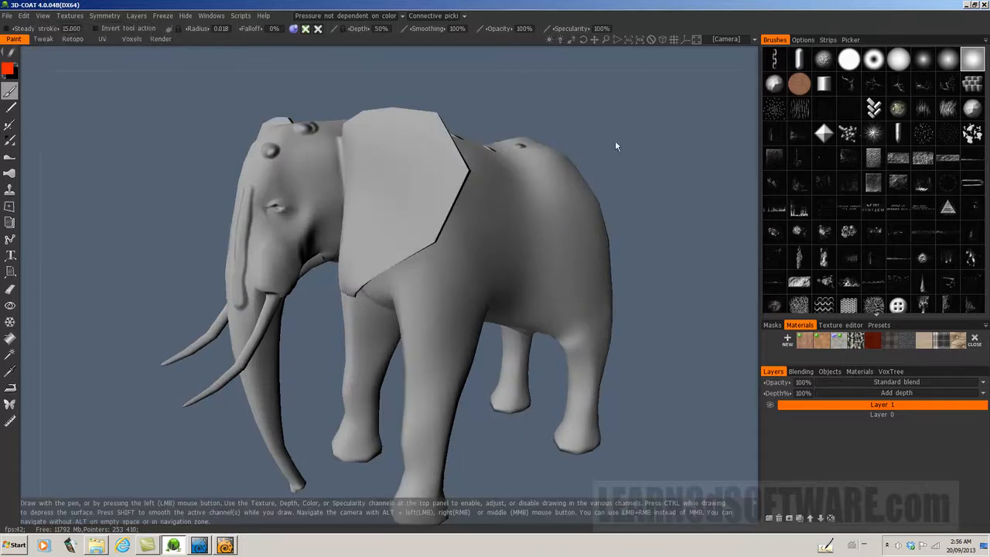
pyautogui.click(42, 15)
pyautogui.click(44, 83)
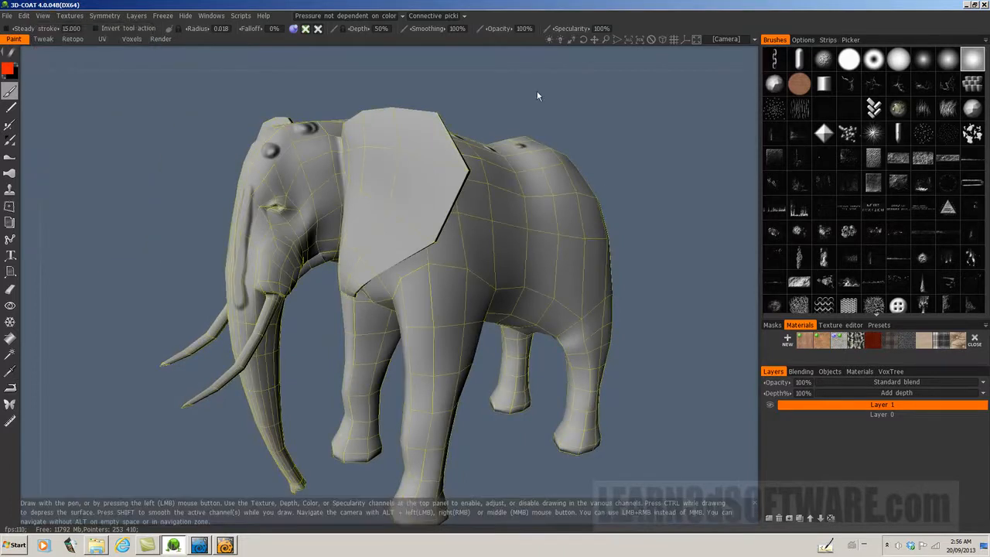
# Step: Inspect the sculpted bumps on the low-poly elephant, and turn the low-poly display off
pyautogui.moveTo(592, 41); pyautogui.dragTo(606, 40)
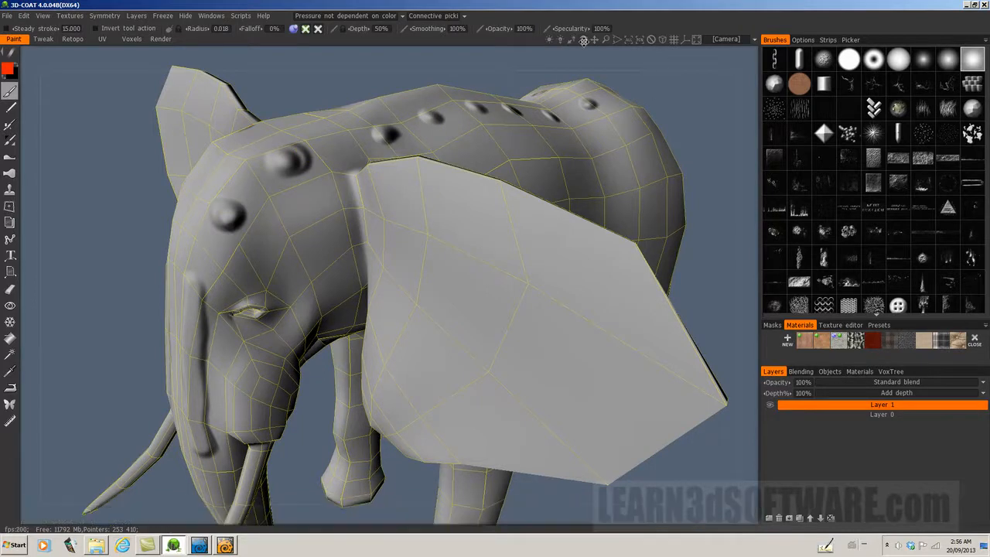
pyautogui.moveTo(583, 40); pyautogui.dragTo(584, 40)
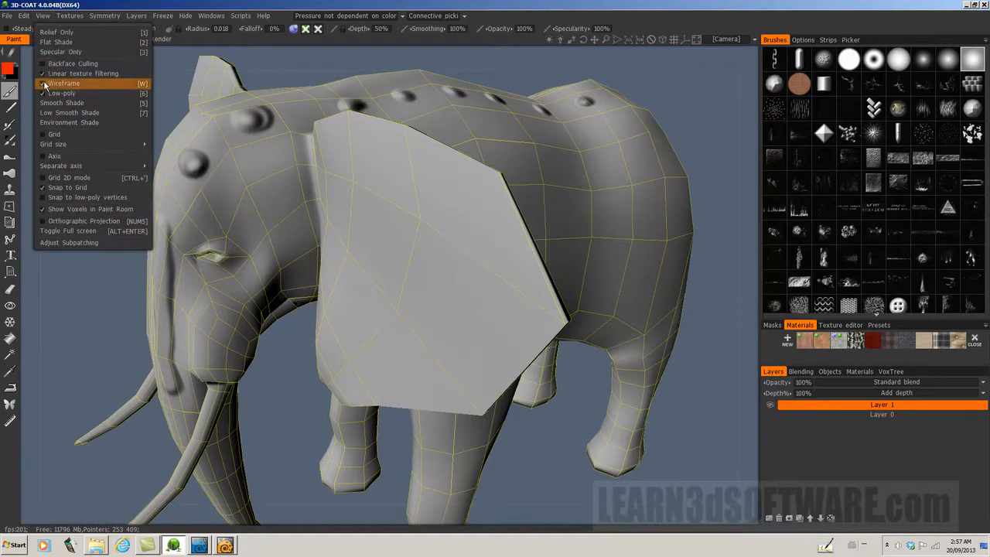
pyautogui.click(58, 93)
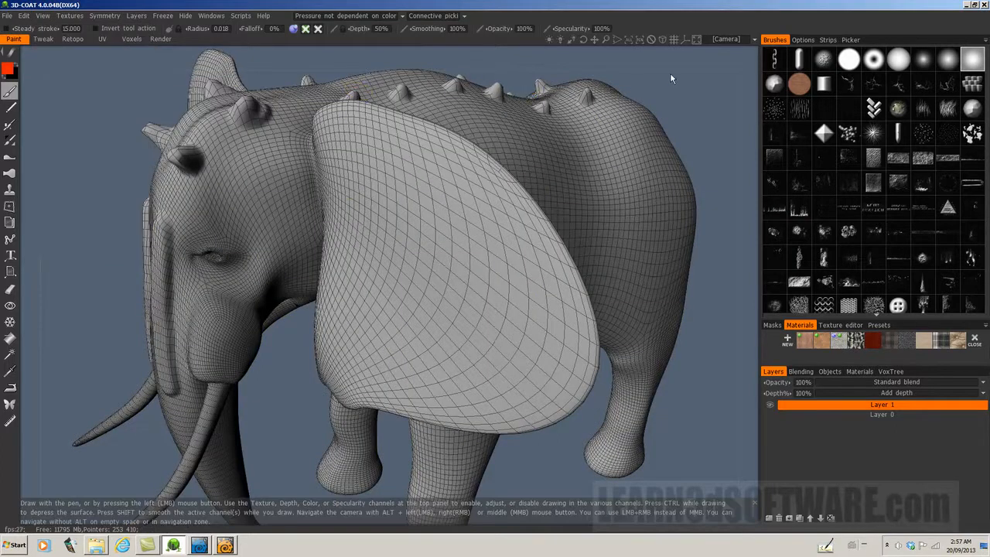
pyautogui.moveTo(586, 41)
pyautogui.mouseDown()
pyautogui.moveTo(596, 41)
pyautogui.moveTo(585, 41)
pyautogui.mouseUp()
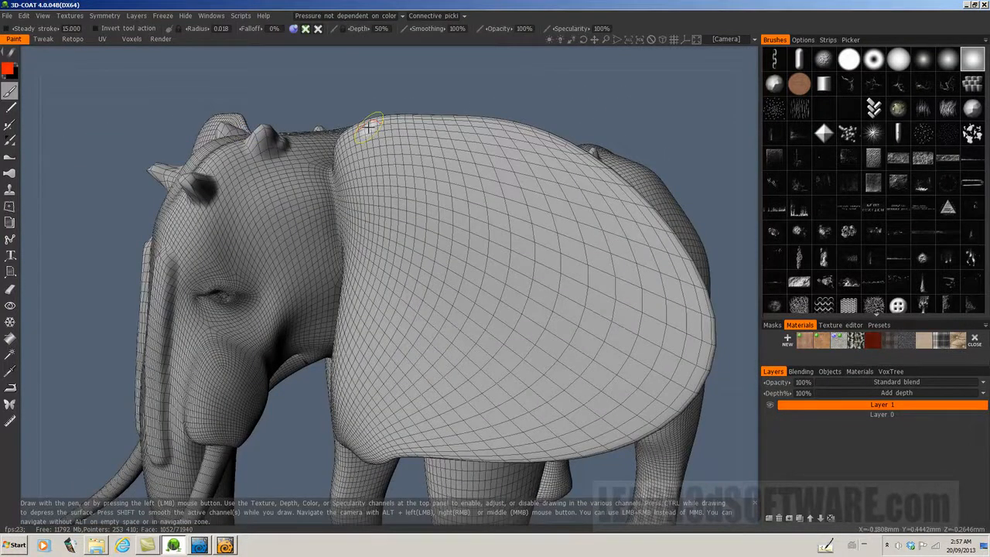
# Step: Start a model export to the Objects folder as an LWO file named Elephant_DISP_TEST_Low_Poly
pyautogui.click(6, 16)
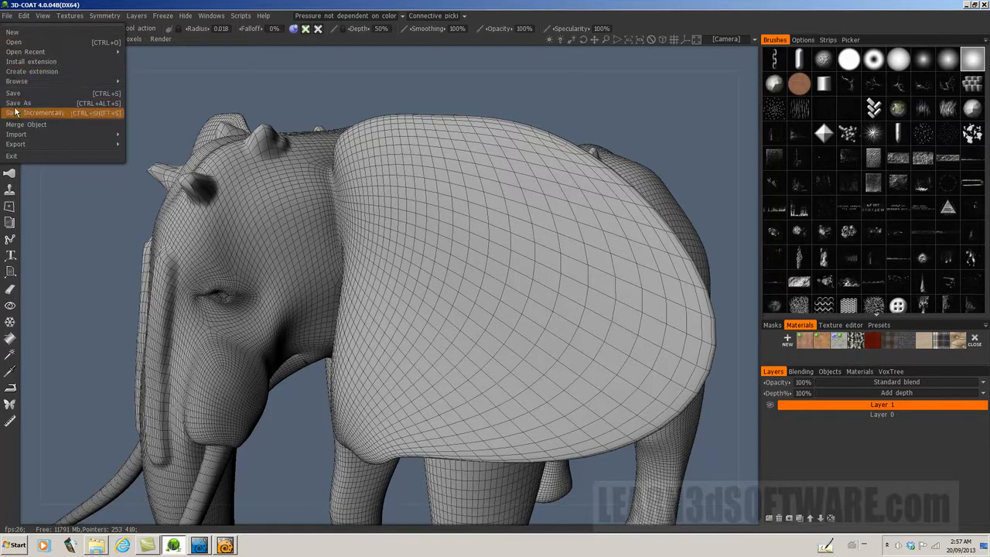
pyautogui.moveTo(23, 144)
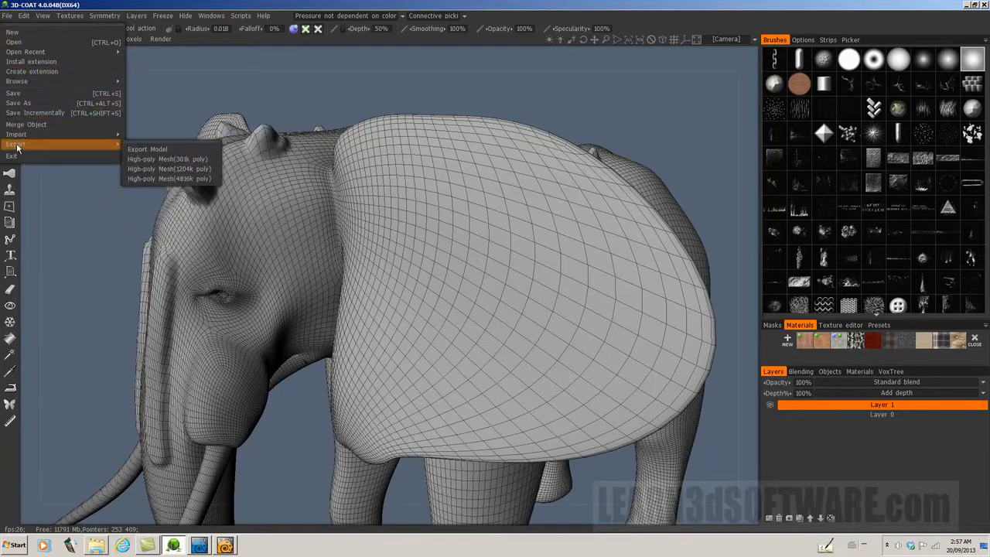
pyautogui.click(157, 149)
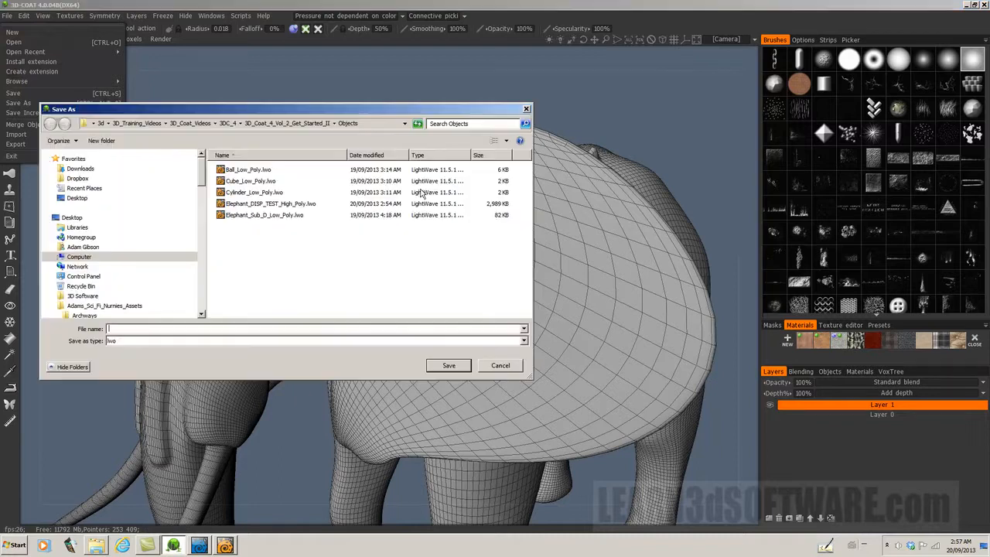
pyautogui.click(262, 205)
pyautogui.click(210, 329)
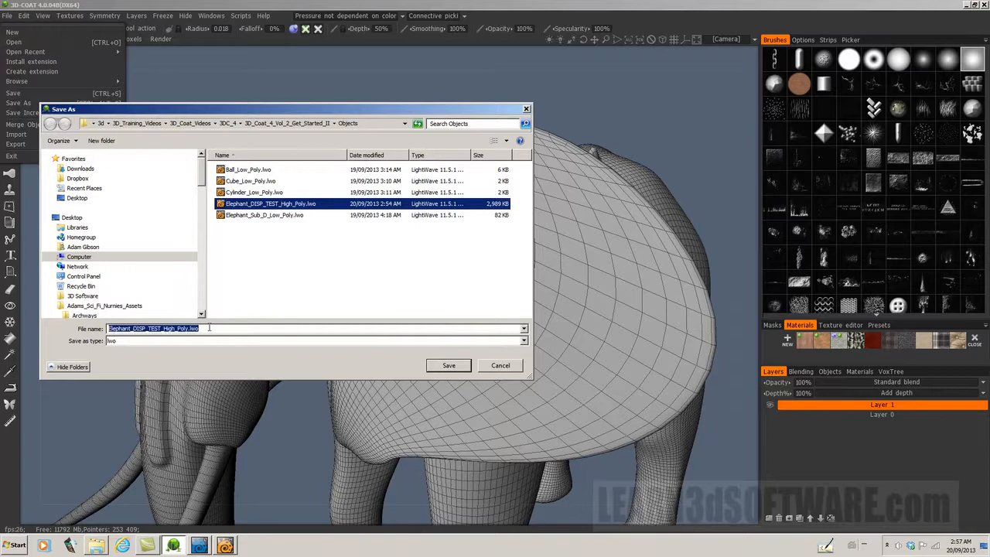
pyautogui.click(214, 329)
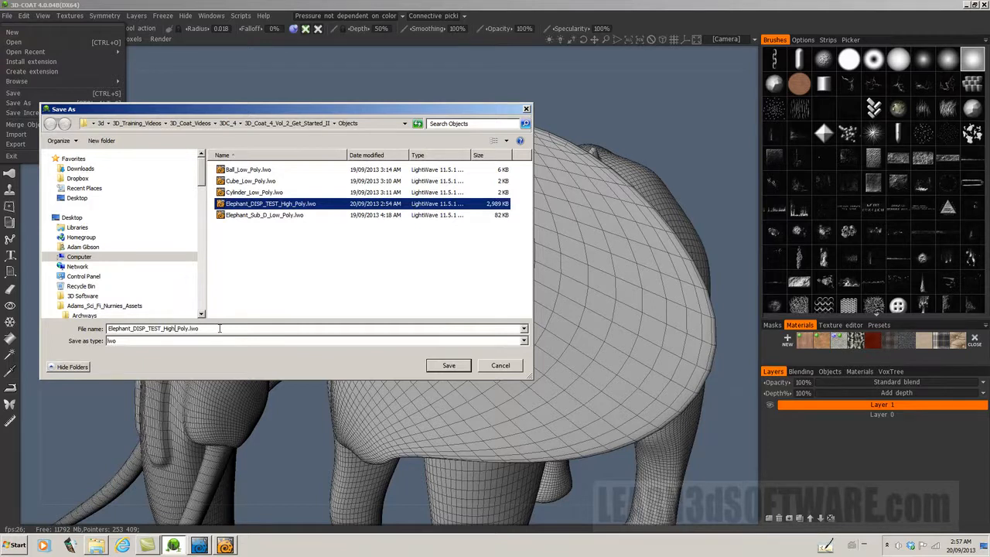
pyautogui.press('BackSpace')
pyautogui.press('BackSpace')
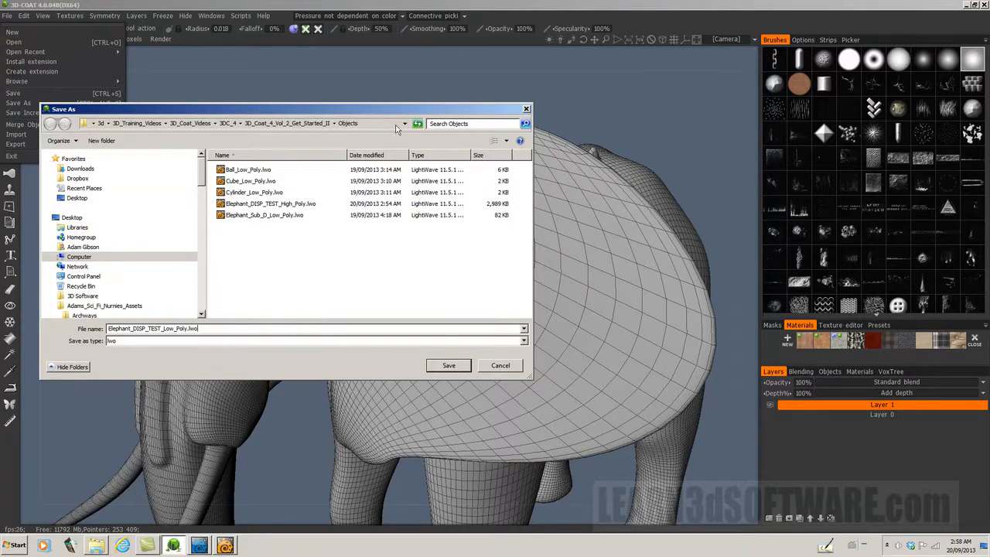
pyautogui.moveTo(404, 114)
pyautogui.mouseDown()
pyautogui.moveTo(404, 359)
pyautogui.moveTo(390, 103)
pyautogui.mouseUp()
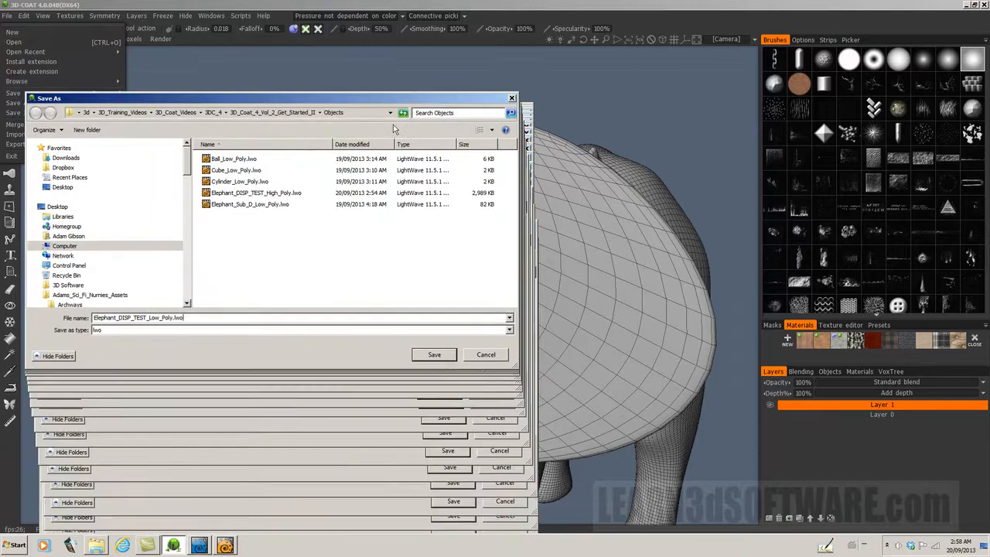
pyautogui.click(435, 356)
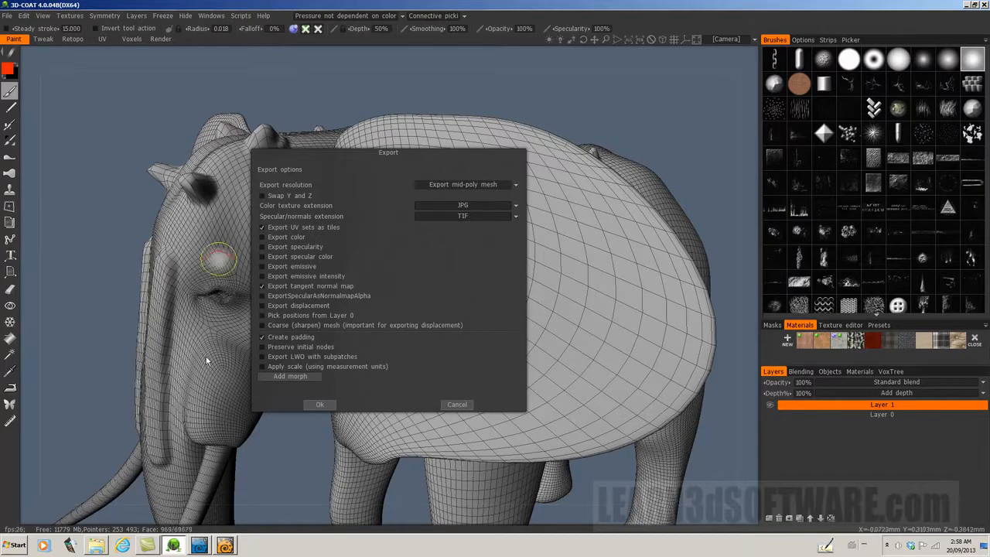
# Step: Set the export resolution to low-poly mesh and run the export
pyautogui.click(456, 184)
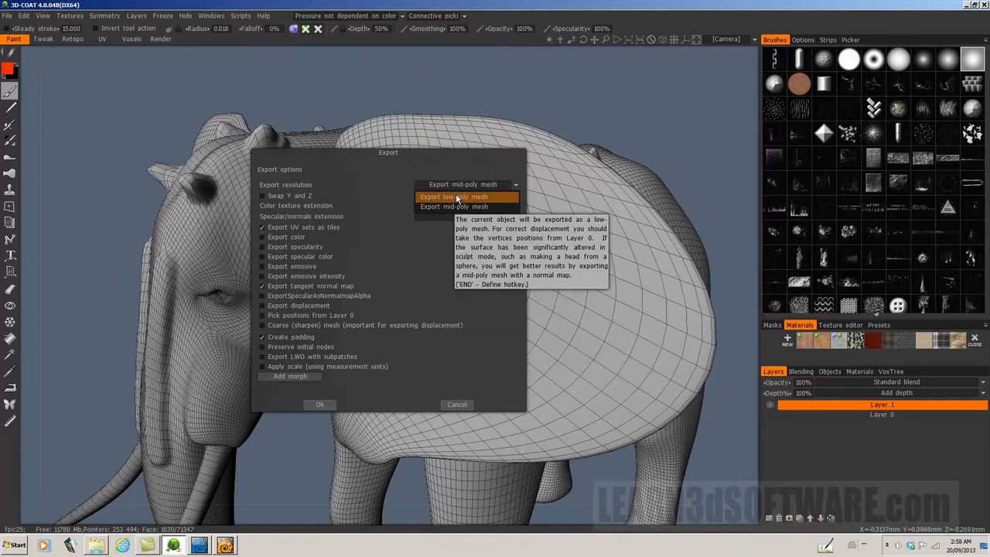
pyautogui.click(455, 196)
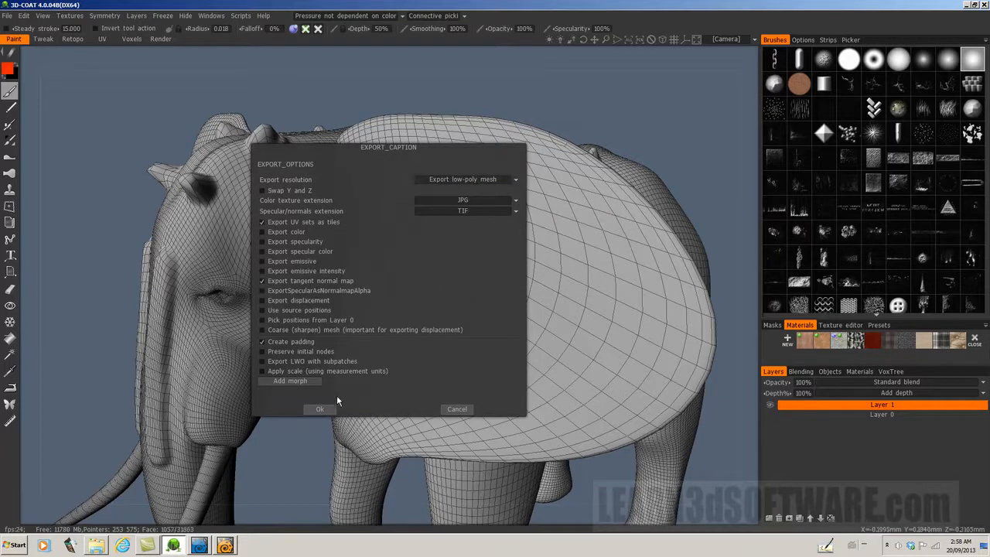
pyautogui.click(319, 409)
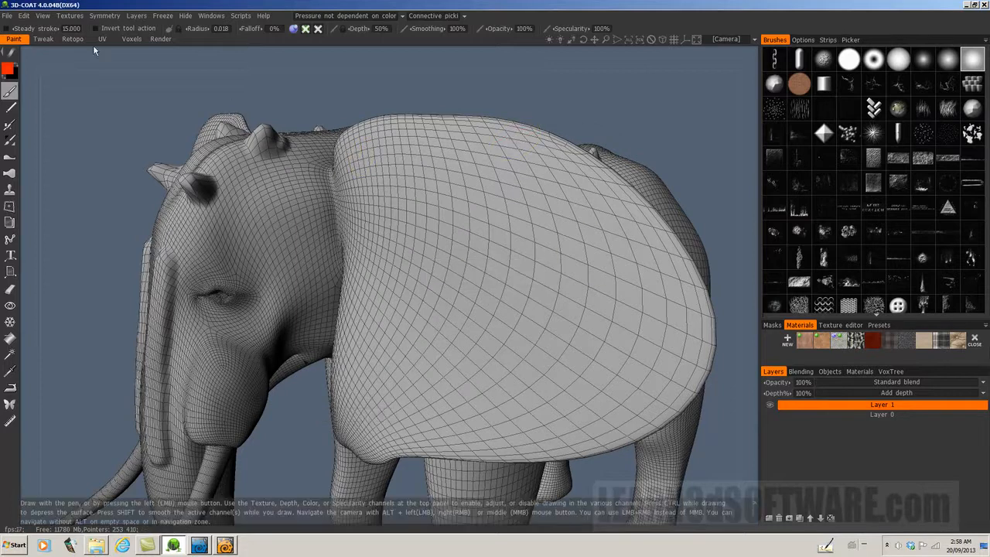
# Step: Turn the elephant's low-poly display on for comparison, and turn it back off
pyautogui.click(42, 16)
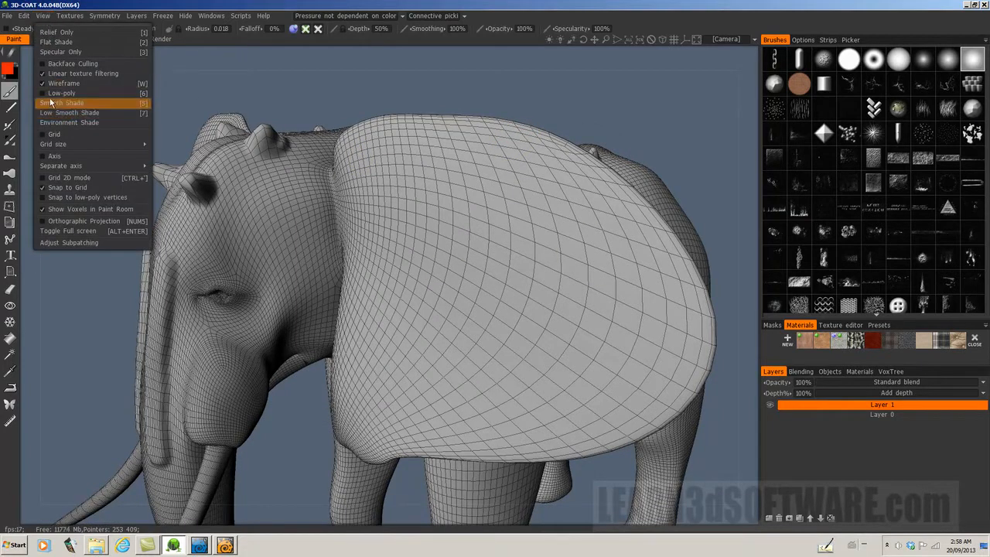
pyautogui.click(45, 93)
pyautogui.click(45, 93)
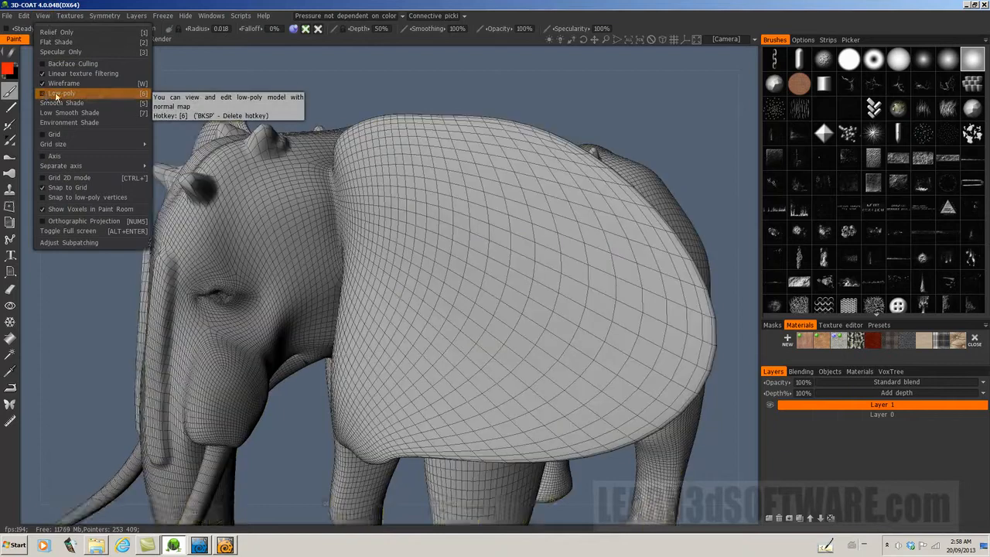
# Step: Switch to LightWave Modeler and load the object Elephant_DISP_TEST_Low_Poly.lwo from the Objects folder
pyautogui.click(225, 546)
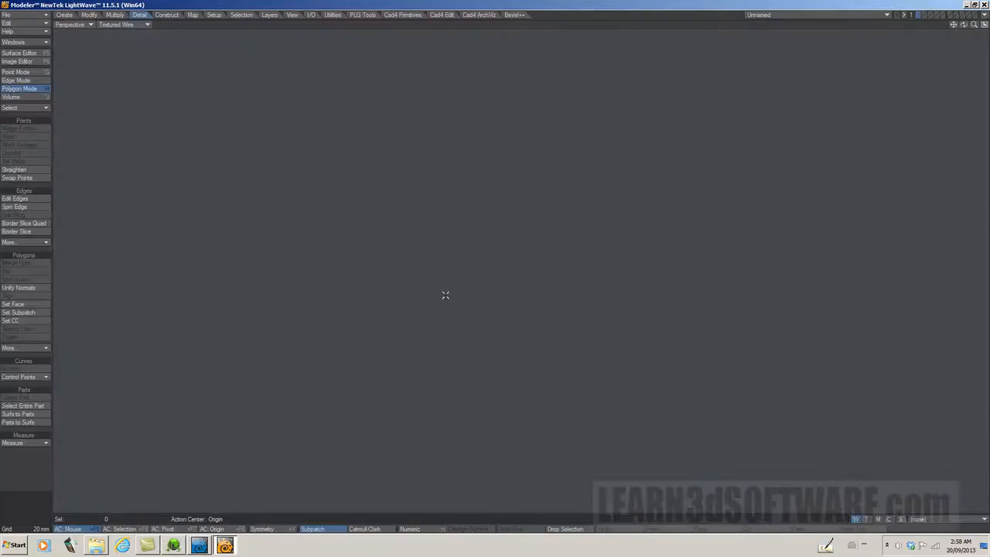
pyautogui.click(16, 15)
pyautogui.click(34, 22)
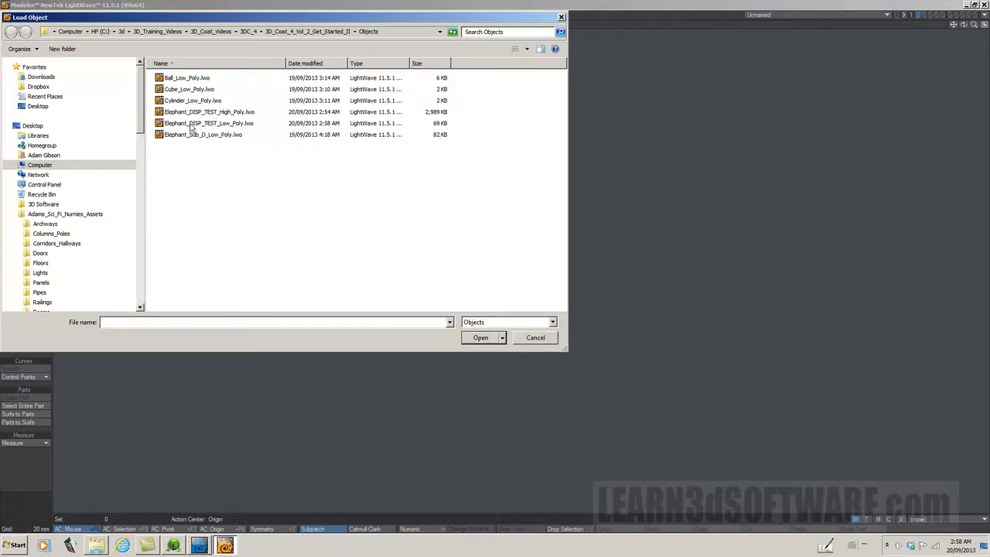
pyautogui.click(207, 124)
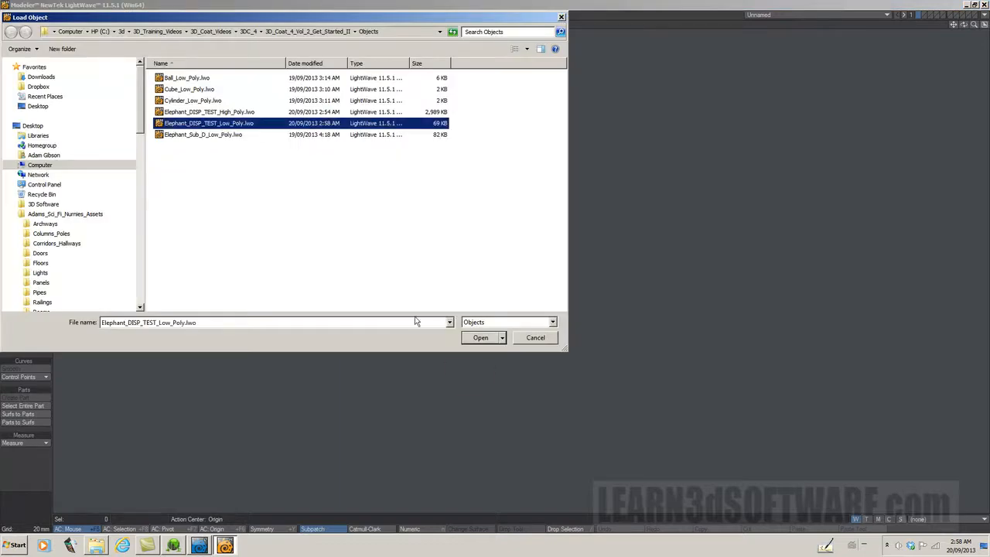
pyautogui.click(479, 338)
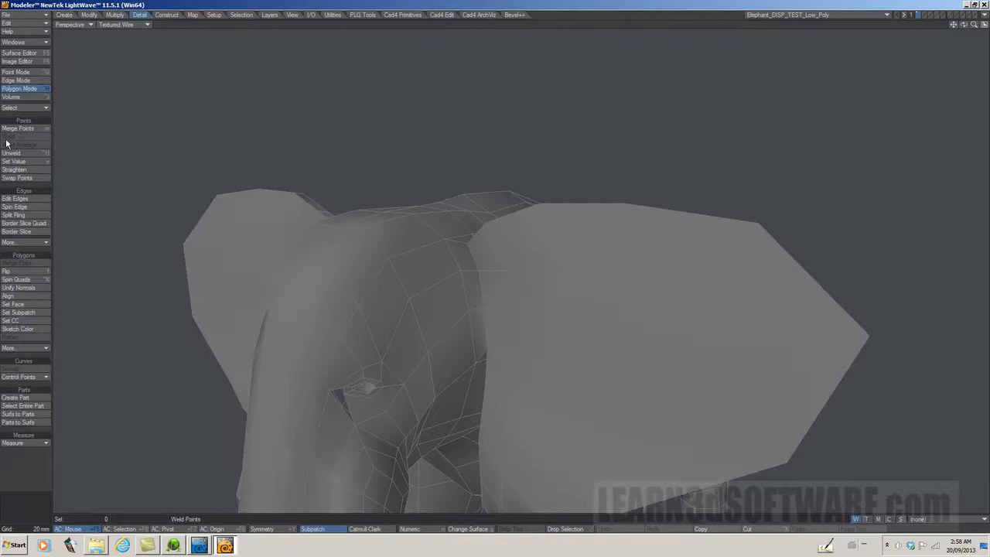
# Step: Set the low-poly elephant's sketch color to blue and examine the whole mesh
pyautogui.click(20, 330)
pyautogui.click(425, 180)
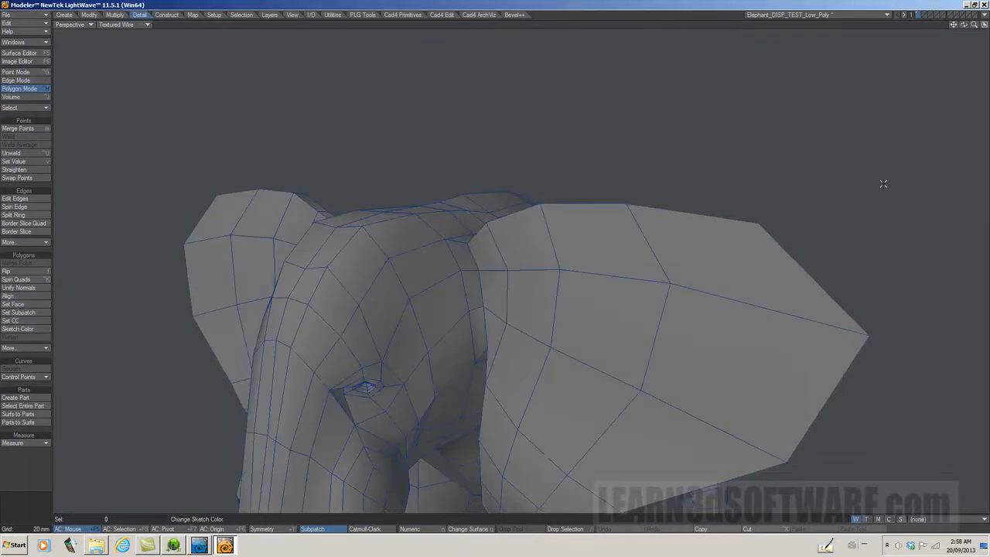
pyautogui.moveTo(956, 27); pyautogui.dragTo(682, 281)
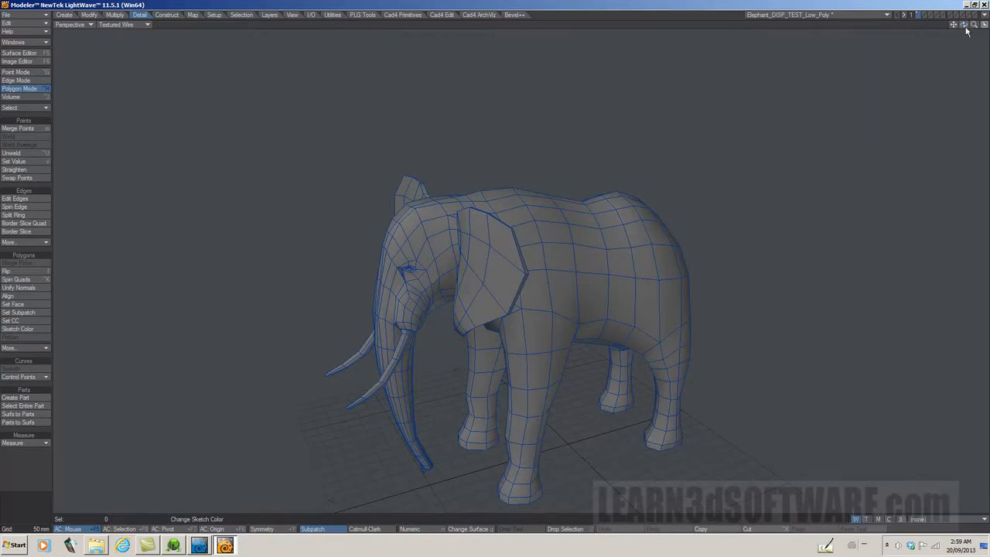
pyautogui.moveTo(966, 30); pyautogui.dragTo(964, 28)
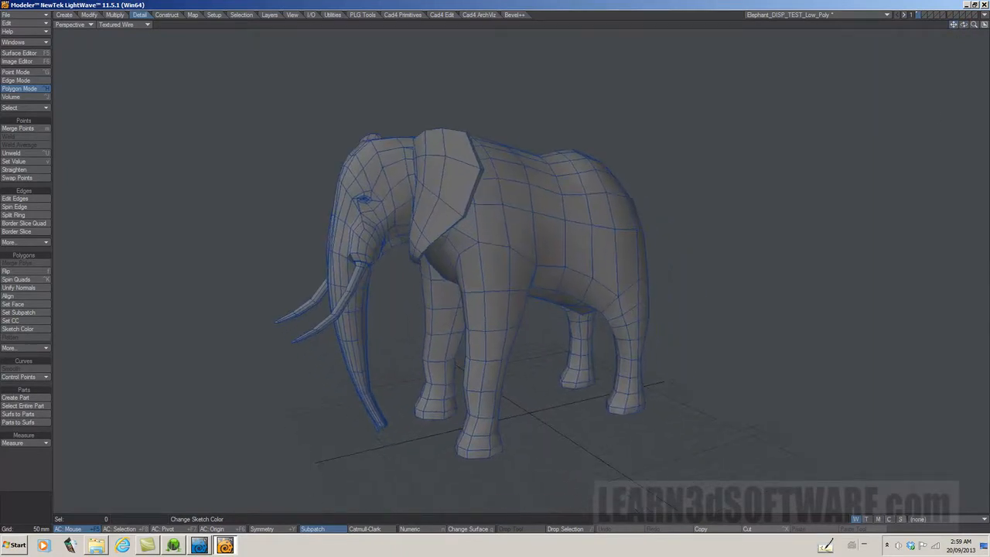
# Step: Switch to 3D-Coat, turn on the low-poly display, and examine the bumps on the elephant's head and back
pyautogui.click(184, 546)
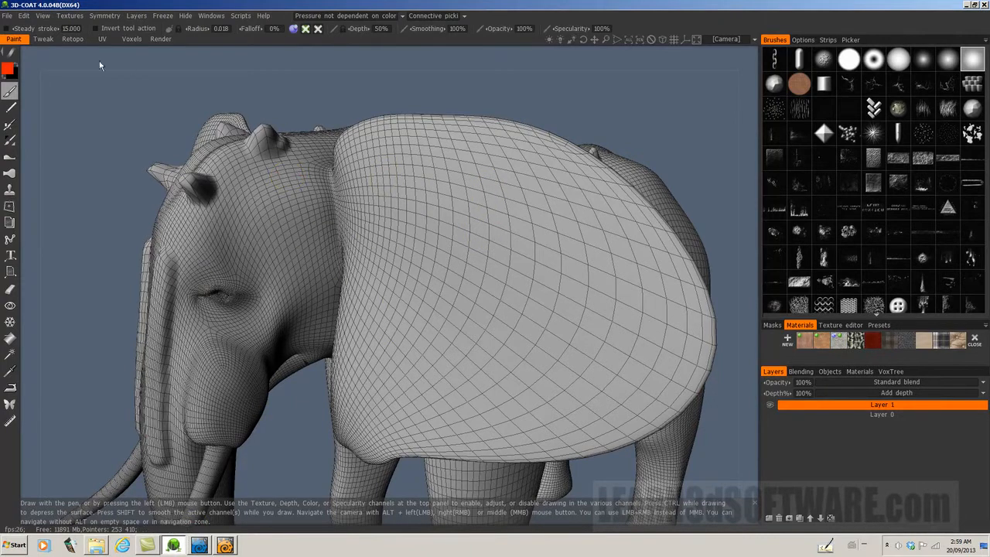
pyautogui.click(43, 17)
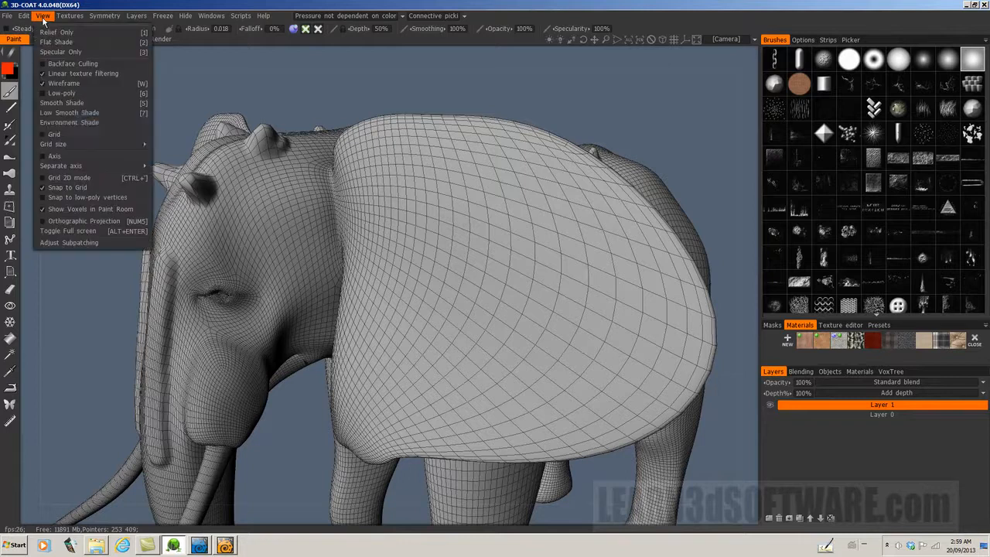
pyautogui.click(45, 93)
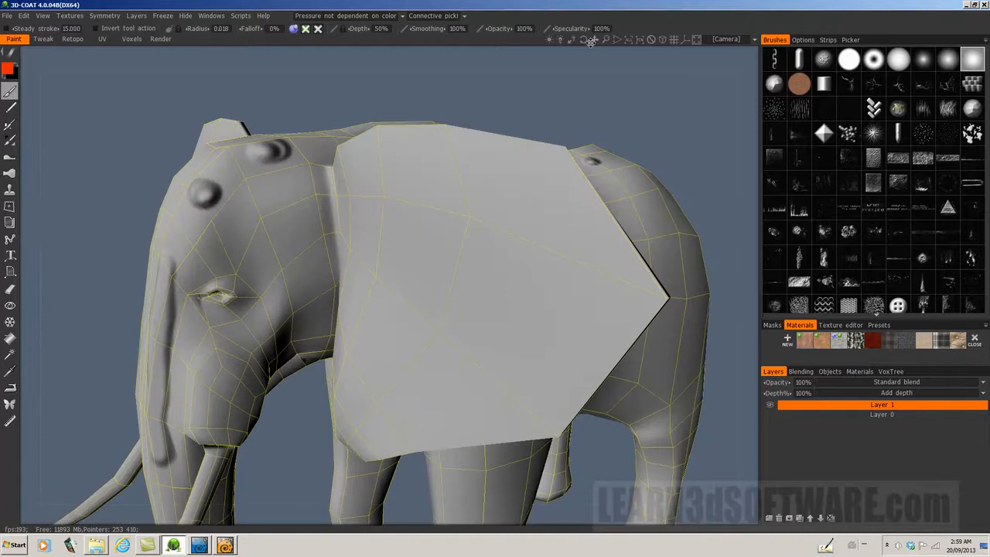
pyautogui.moveTo(584, 40); pyautogui.dragTo(620, 82)
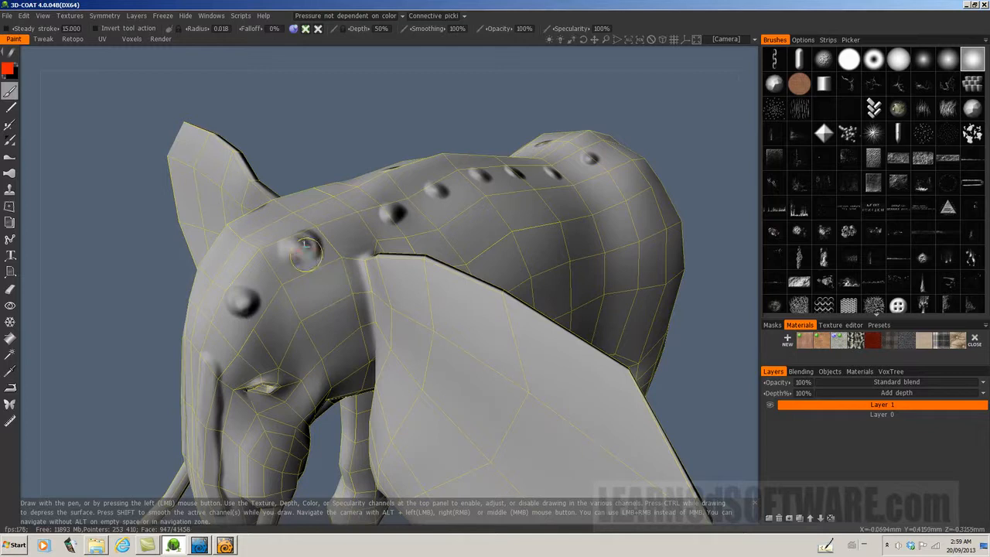
# Step: Turn off the low-poly display and examine the displaced elephant's head, ear and body
pyautogui.click(44, 19)
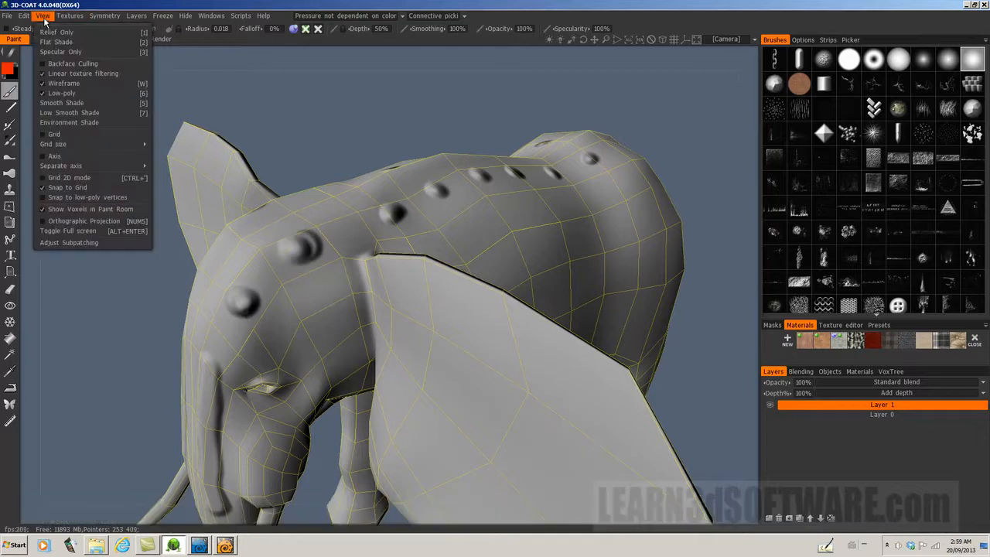
pyautogui.click(54, 93)
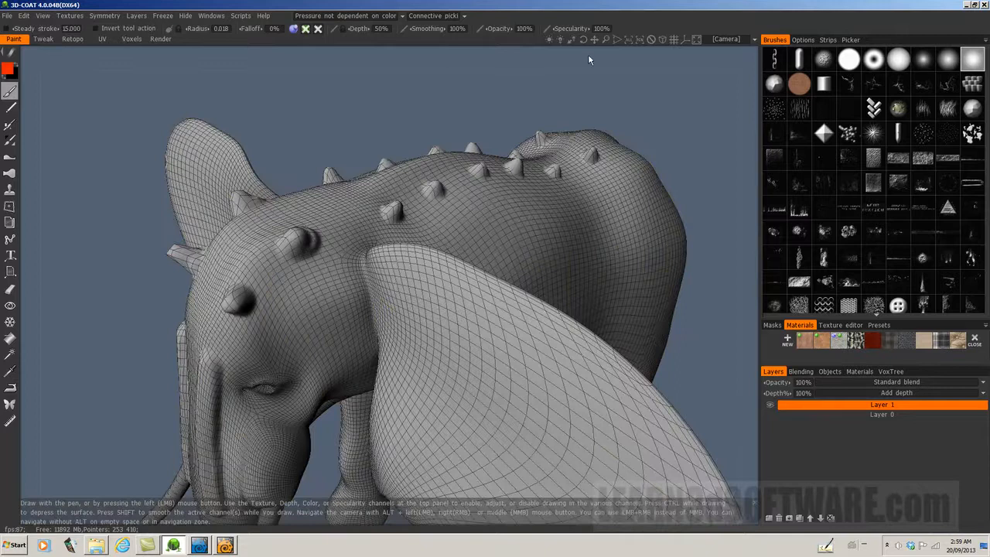
pyautogui.moveTo(584, 39)
pyautogui.mouseDown()
pyautogui.moveTo(593, 39)
pyautogui.moveTo(580, 40)
pyautogui.mouseUp()
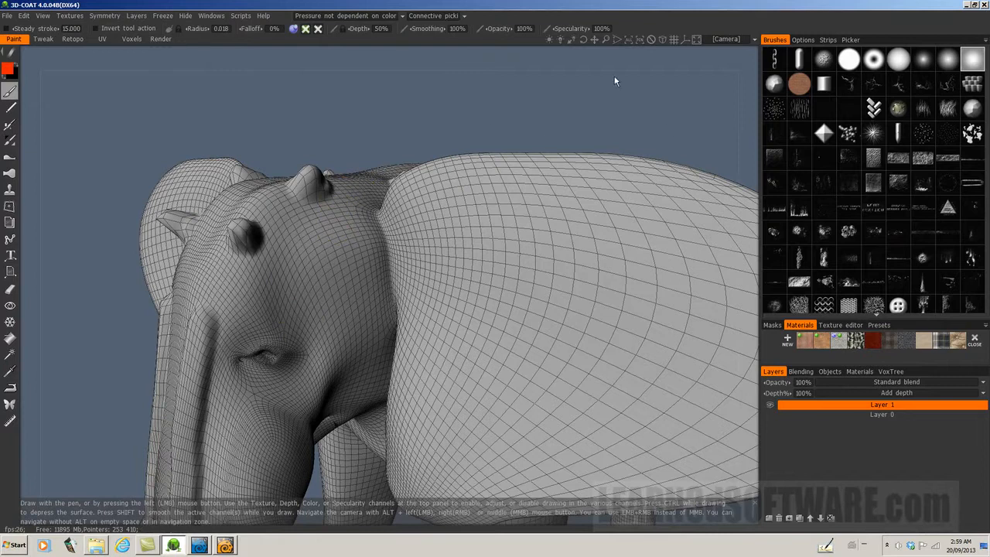
pyautogui.moveTo(605, 42)
pyautogui.mouseDown()
pyautogui.moveTo(596, 32)
pyautogui.moveTo(595, 44)
pyautogui.mouseUp()
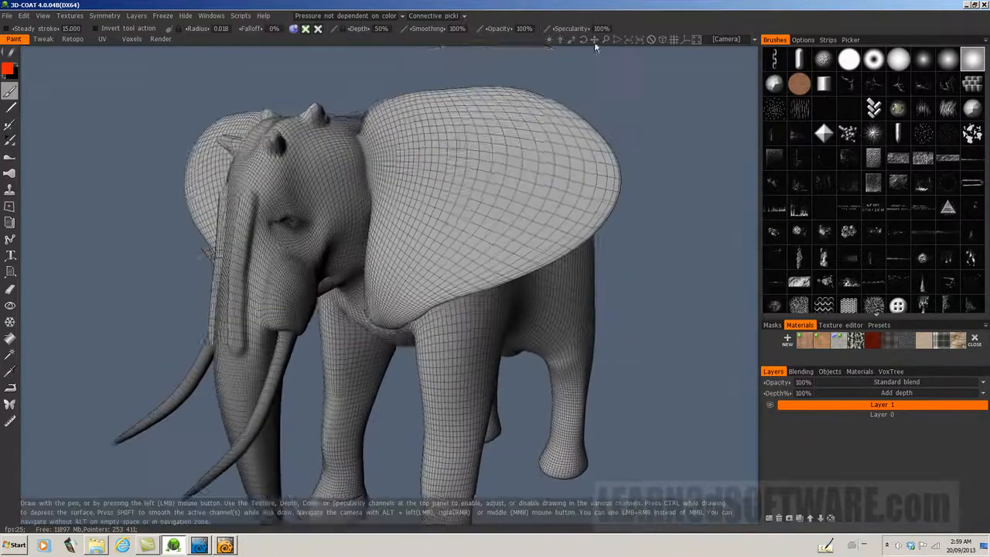